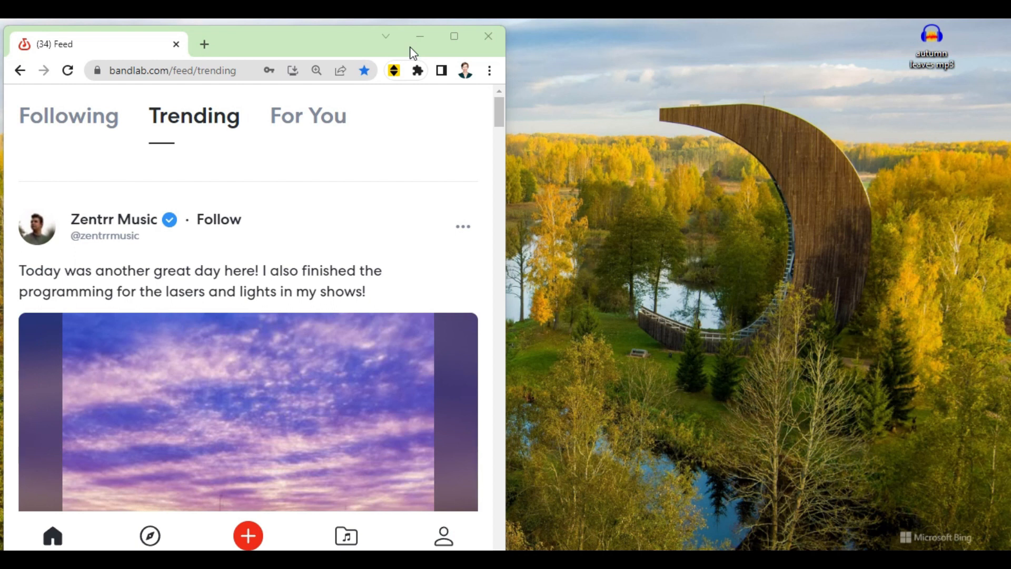
# Step: Create a new empty project in BandLab Studio, dismissing the new track chooser
pyautogui.moveTo(413, 39); pyautogui.dragTo(364, 18)
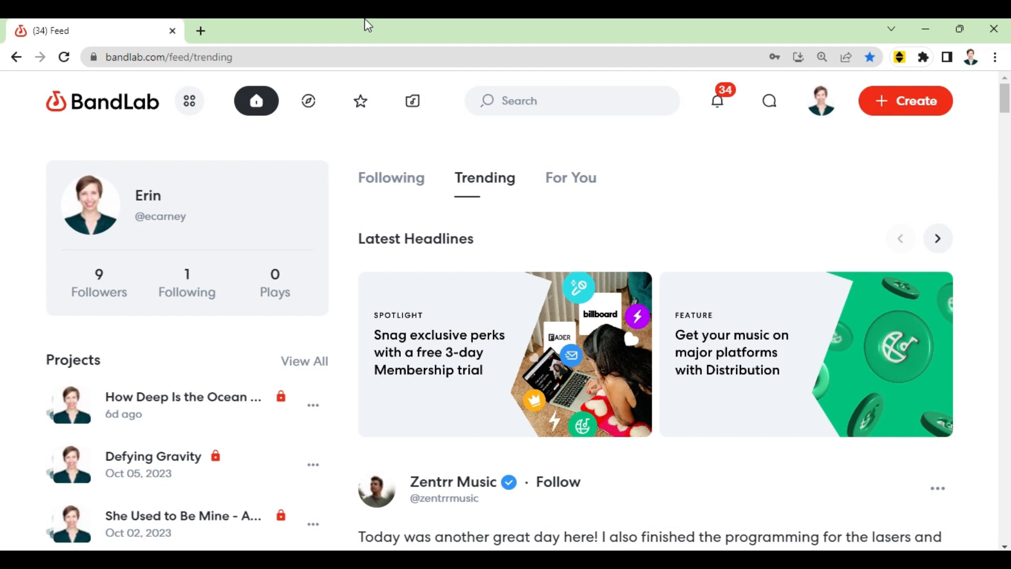
pyautogui.click(905, 111)
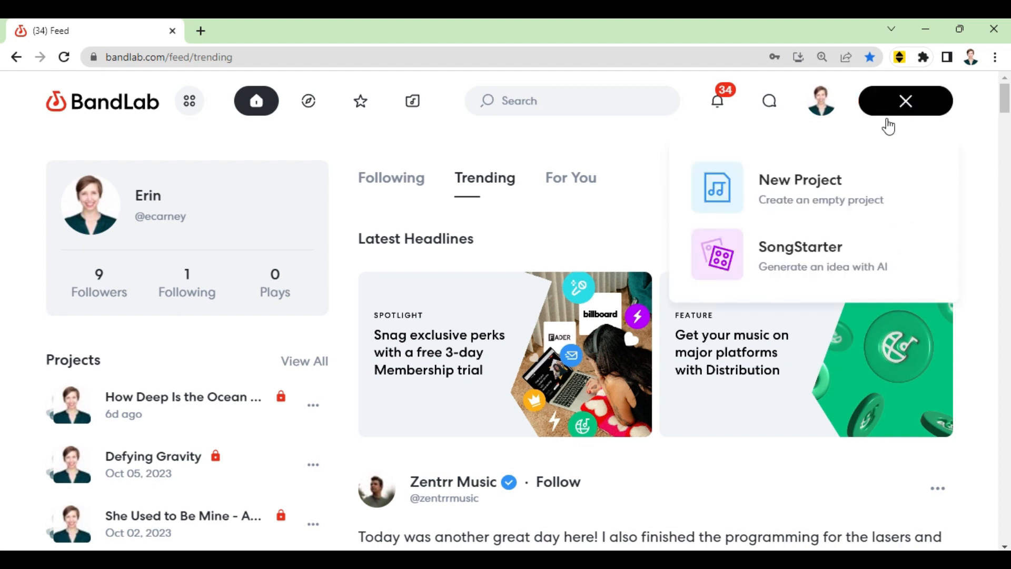
pyautogui.click(840, 188)
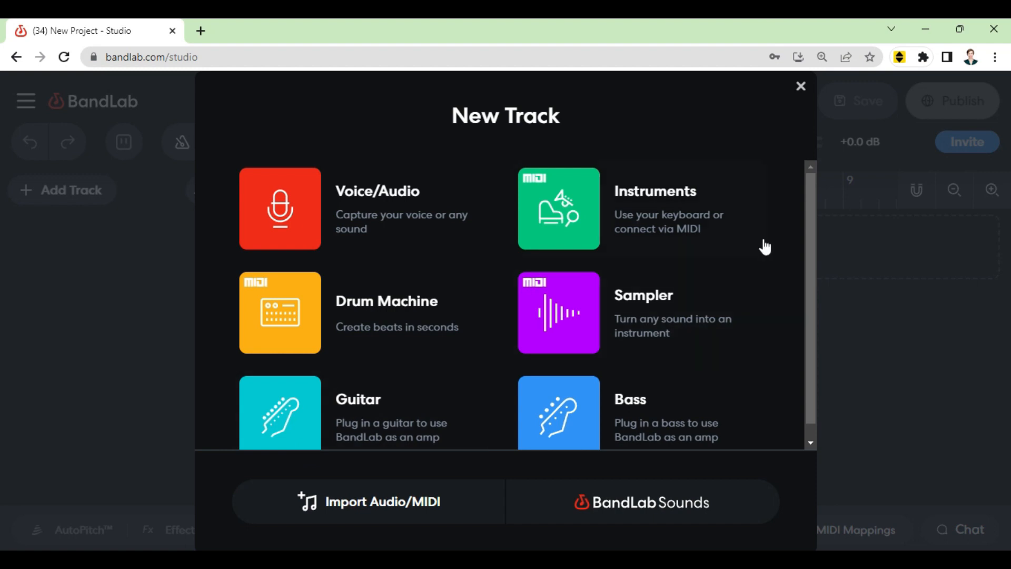
pyautogui.click(801, 89)
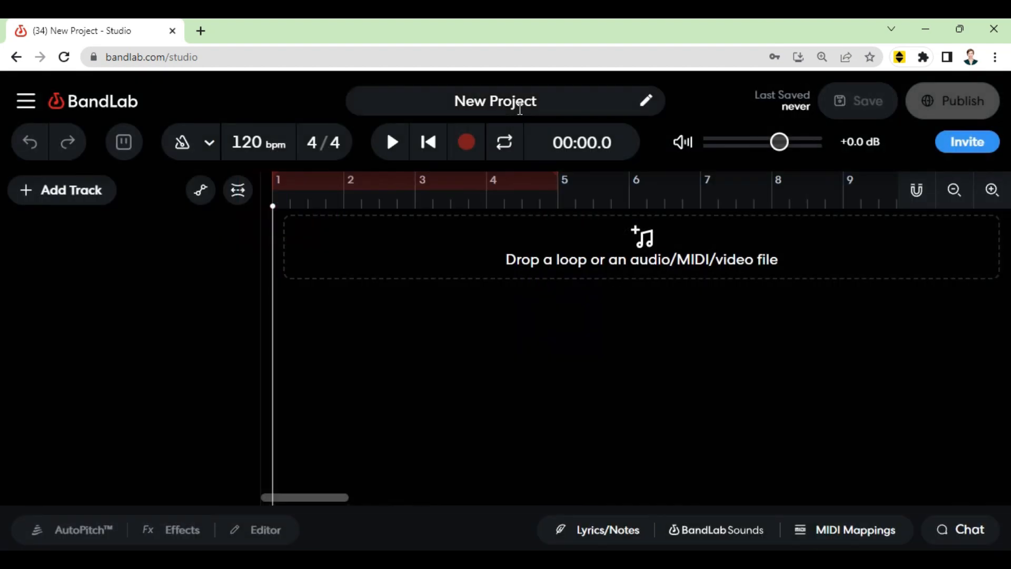
# Step: Rename the project as Autumn Leaves
pyautogui.doubleClick(520, 103)
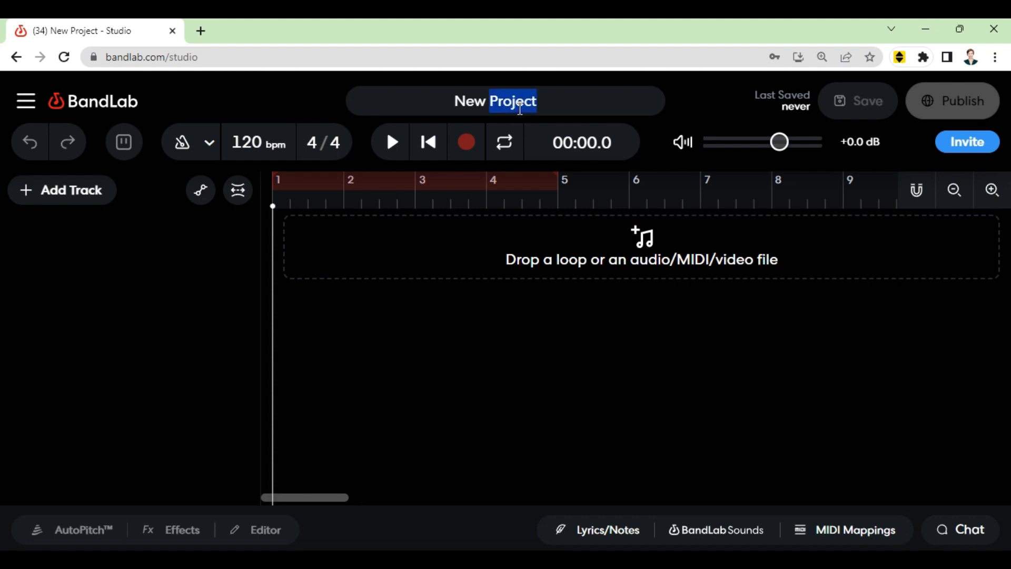
pyautogui.hotkey('ctrl', 'a')
pyautogui.press('BackSpace')
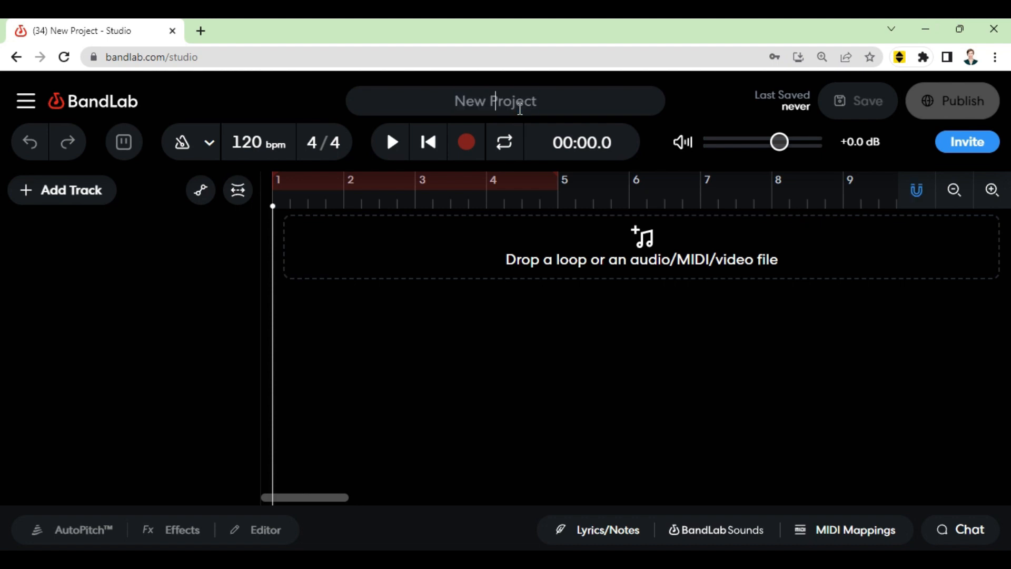
pyautogui.write('Autumn Leaves')
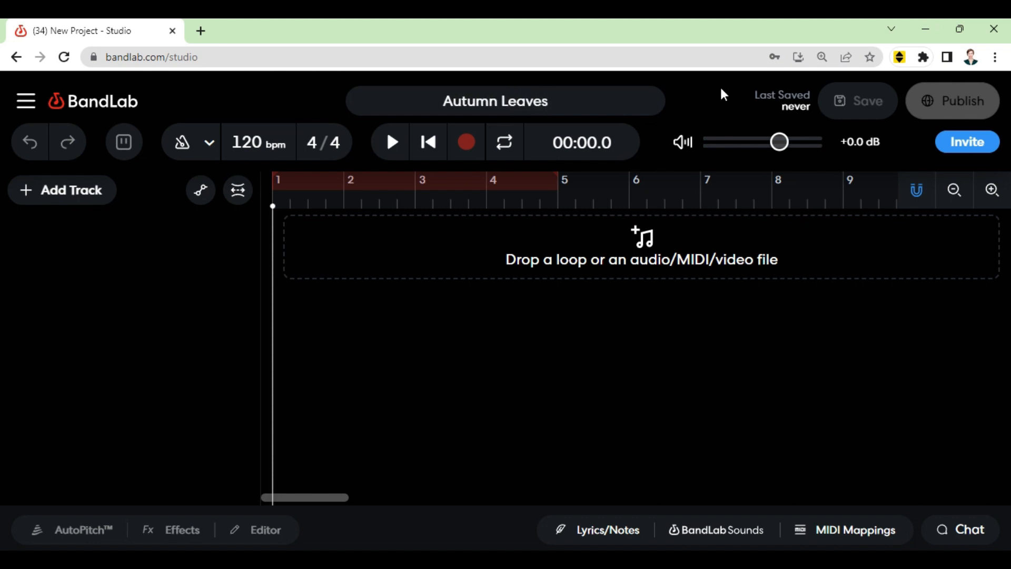
pyautogui.click(718, 111)
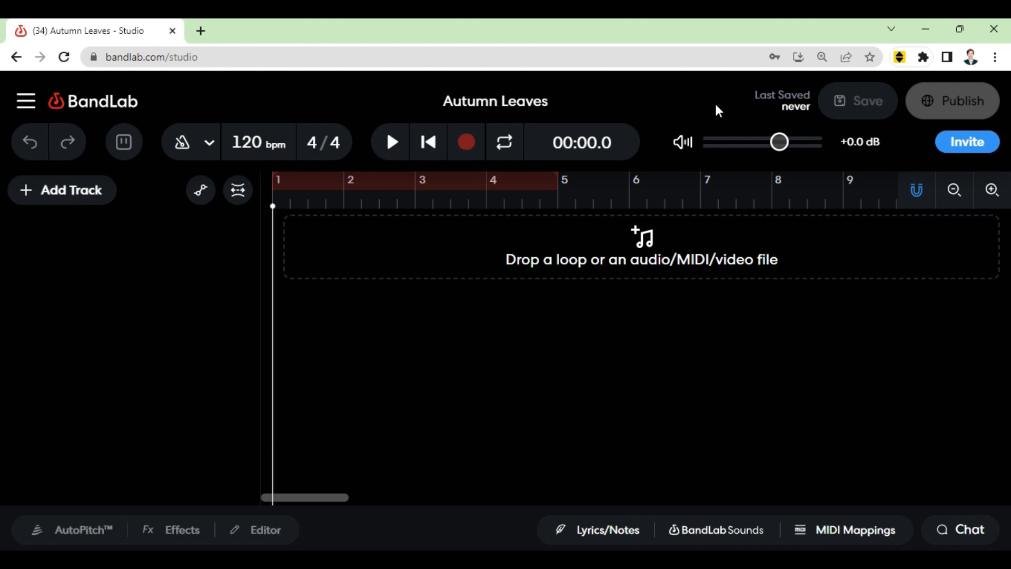
# Step: Import the autumn leaves mp3 file from the desktop into the project's timeline as an audio track
pyautogui.doubleClick(730, 35)
pyautogui.moveTo(489, 95); pyautogui.dragTo(340, 62)
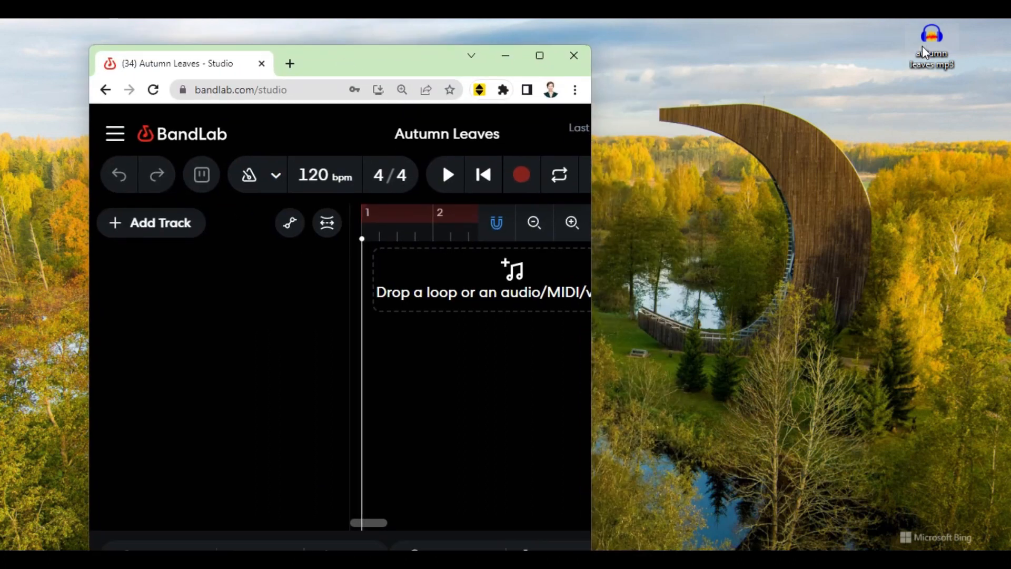
pyautogui.moveTo(925, 52); pyautogui.dragTo(377, 276)
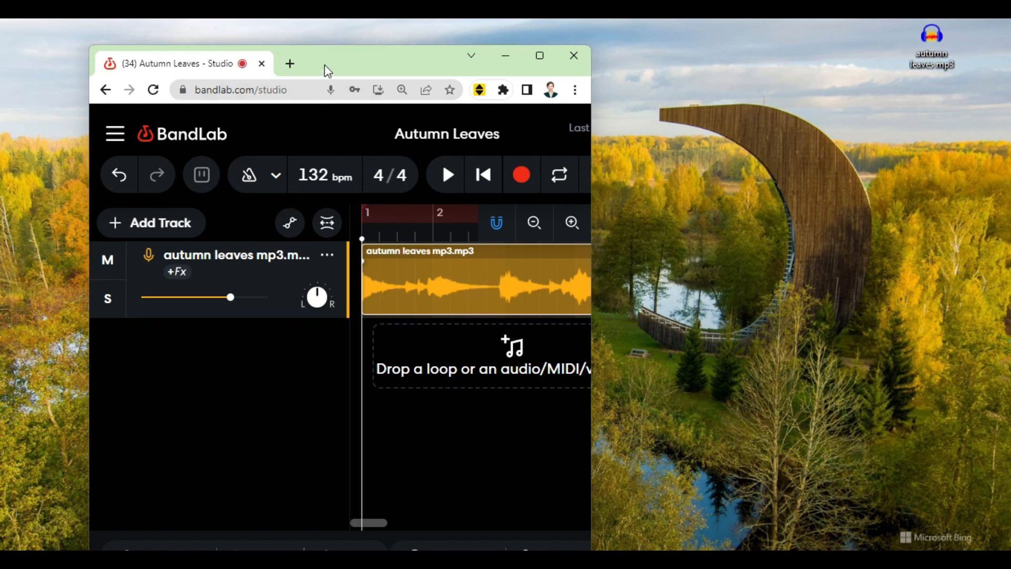
pyautogui.moveTo(325, 70); pyautogui.dragTo(352, 24)
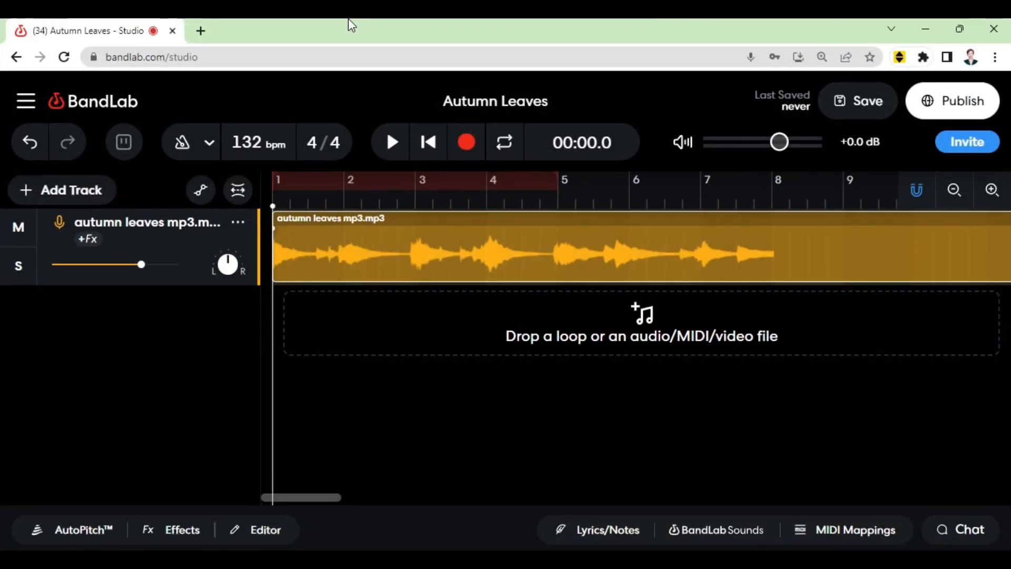
# Step: Rename the audio track as piano
pyautogui.doubleClick(158, 224)
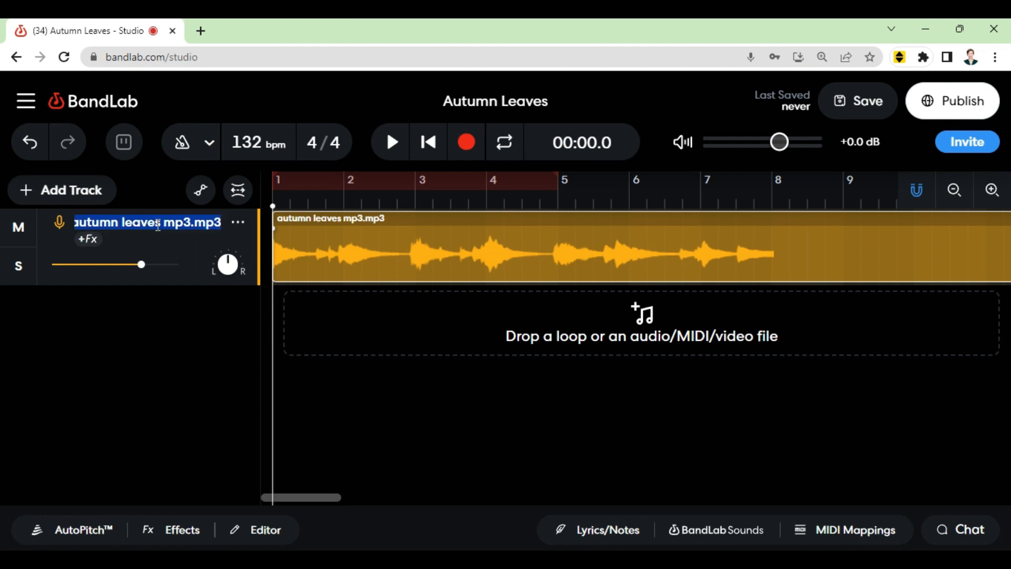
pyautogui.write('piano')
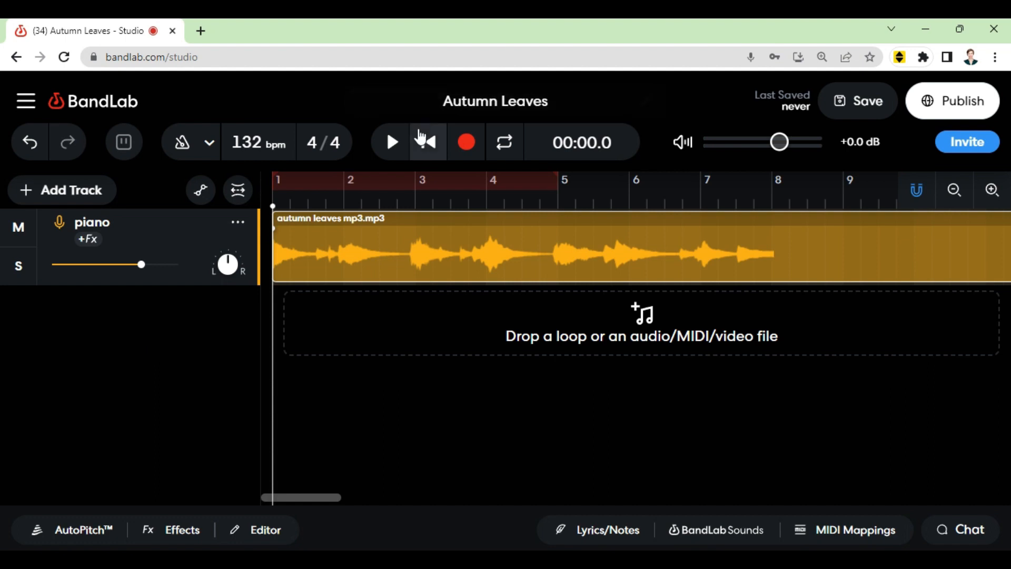
# Step: Preview the piano track's playback, return the playhead to the start, and save the project
pyautogui.click(389, 148)
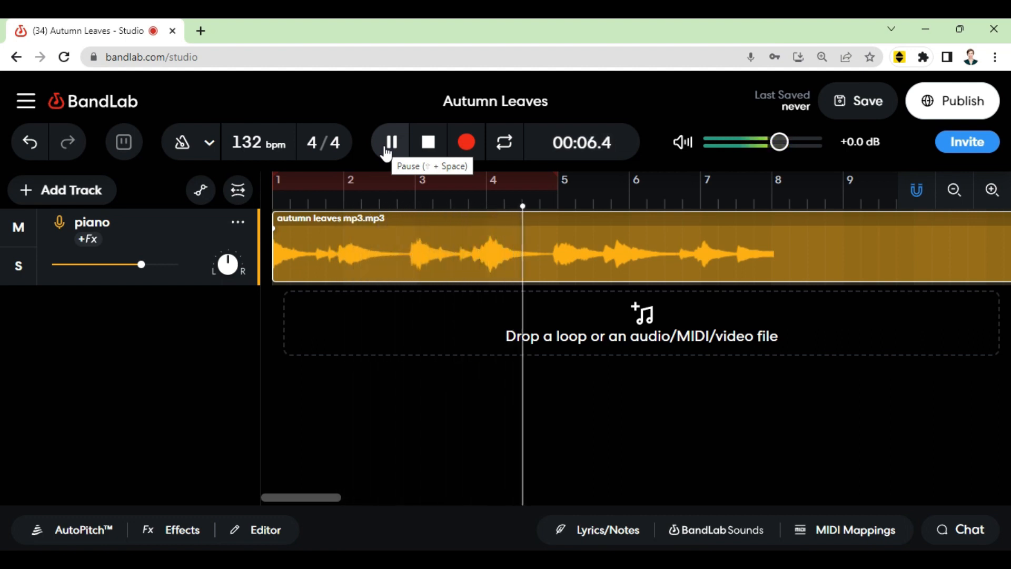
pyautogui.click(388, 150)
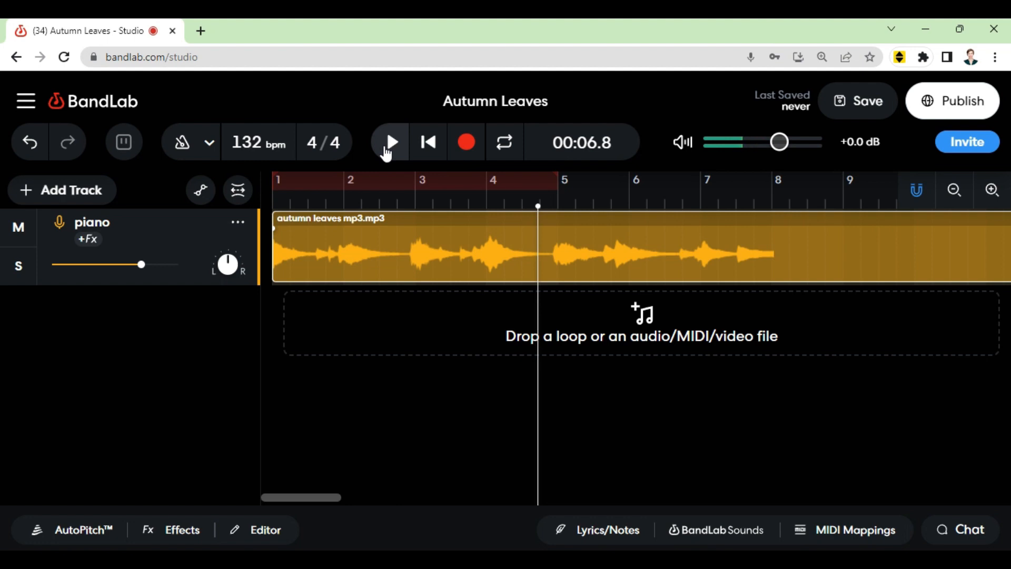
pyautogui.click(532, 206)
pyautogui.press('Return')
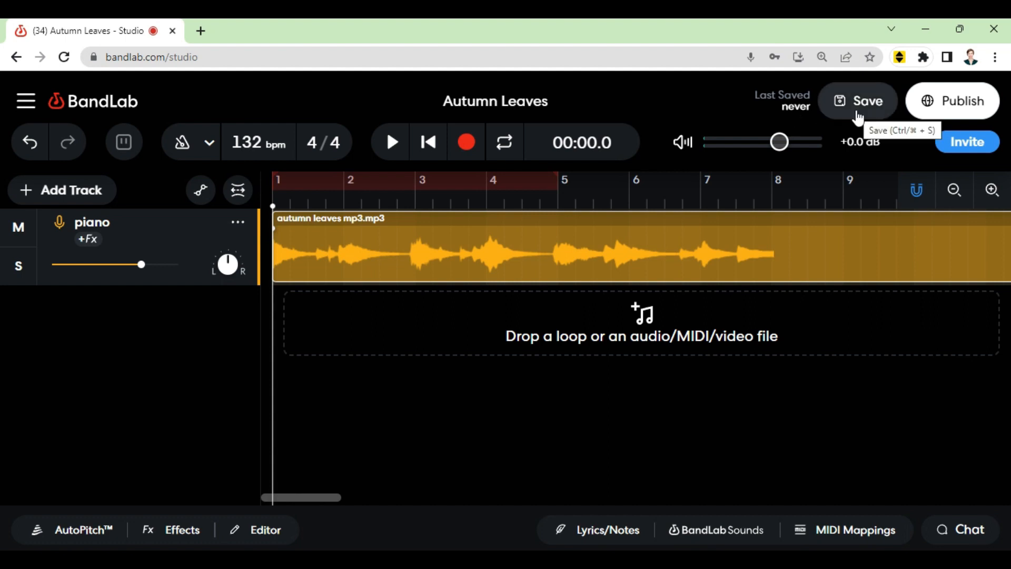
pyautogui.click(858, 113)
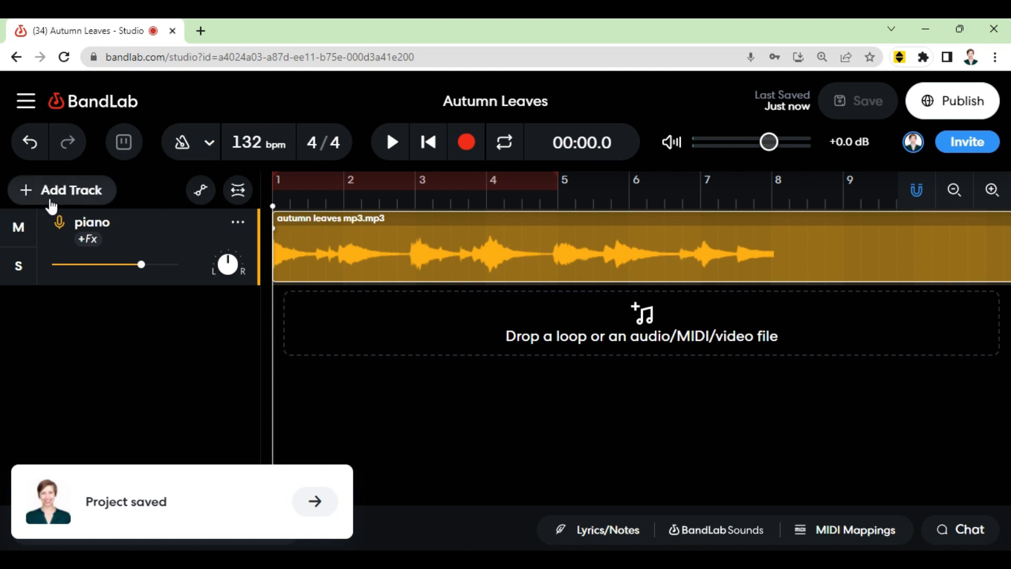
# Step: Add a Virtual Instruments track and close its instrument input panel
pyautogui.click(51, 205)
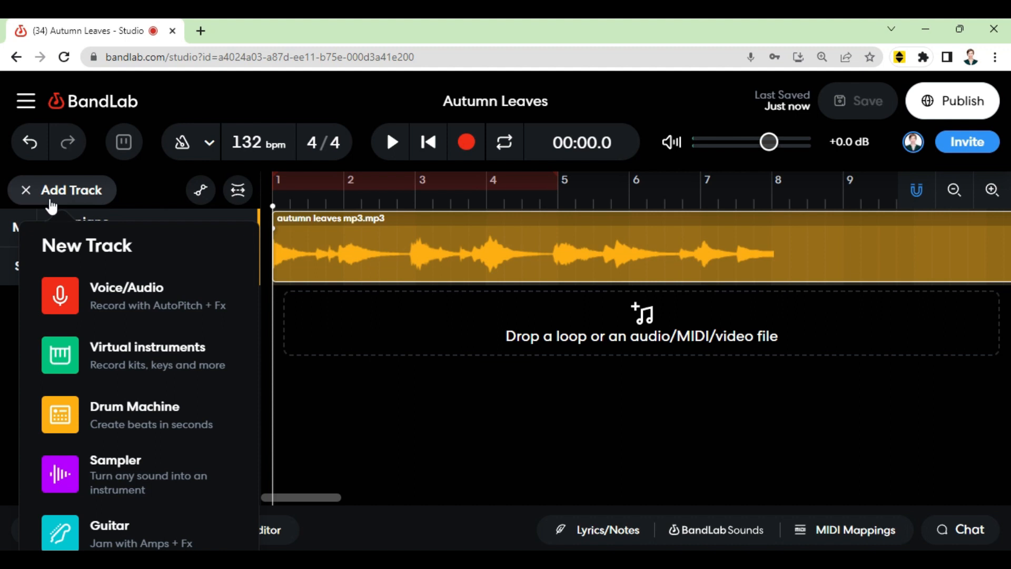
pyautogui.click(150, 368)
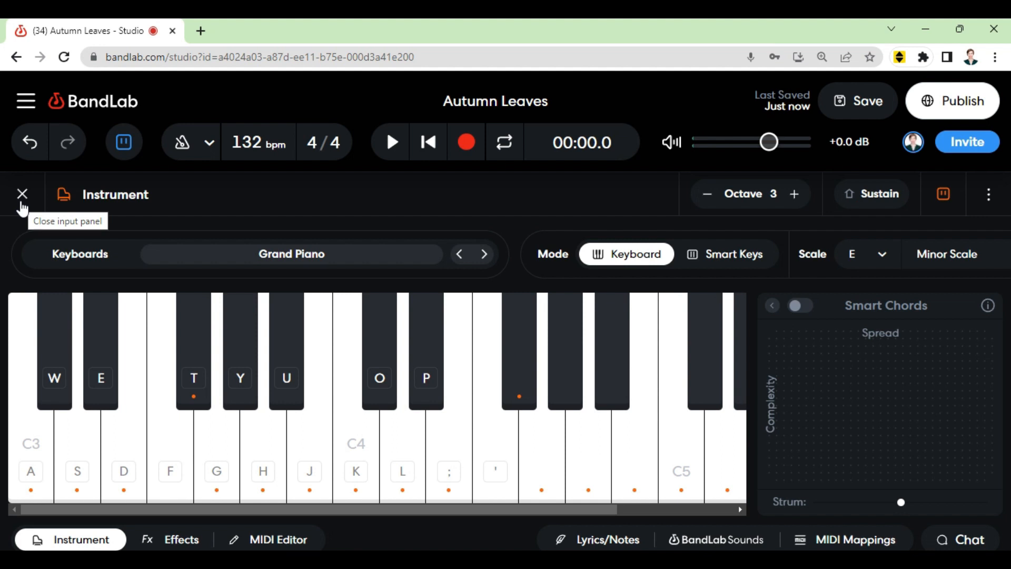
pyautogui.click(22, 204)
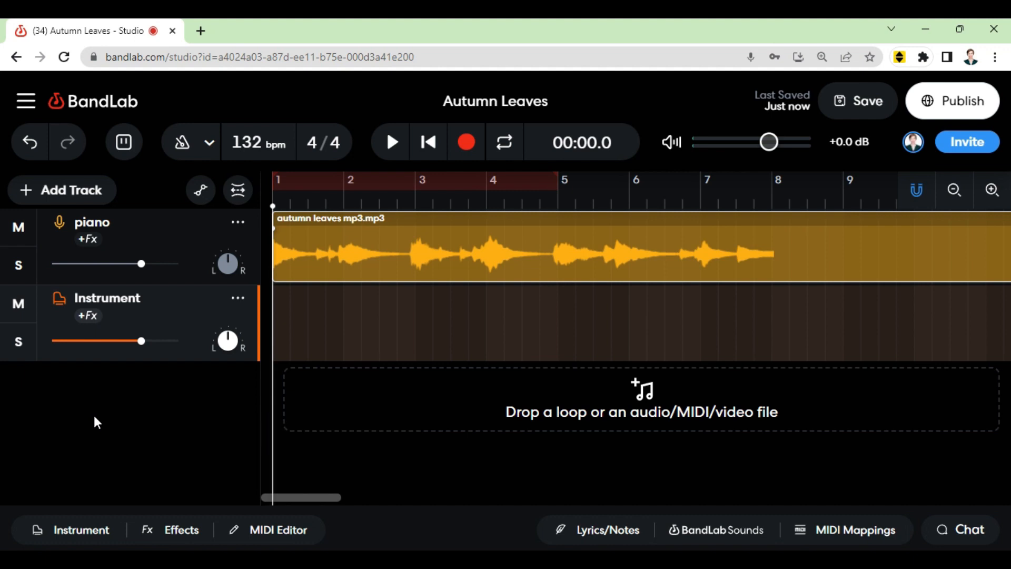
# Step: Change the instrument track's colour to green
pyautogui.click(238, 299)
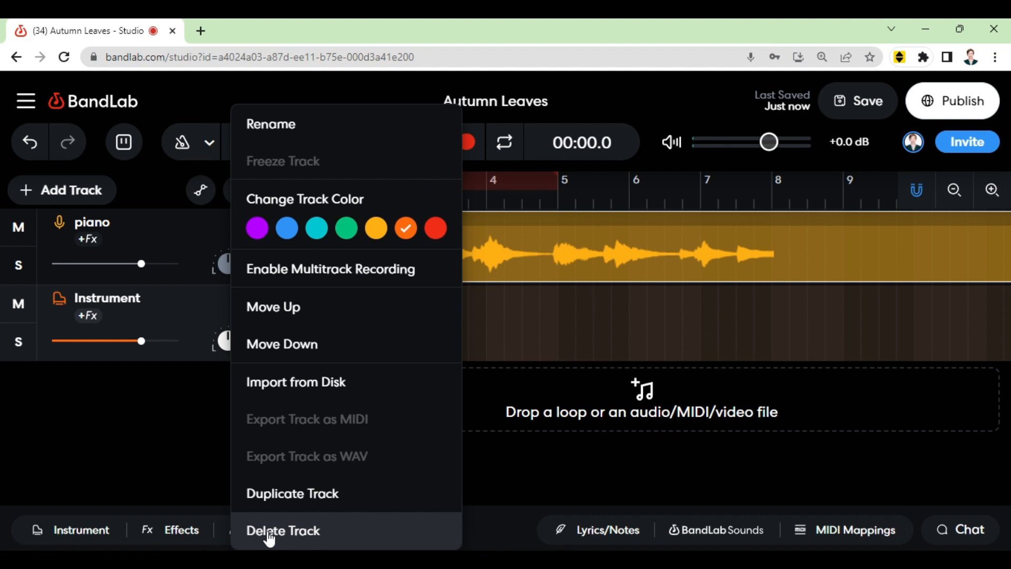
pyautogui.click(316, 230)
pyautogui.click(298, 231)
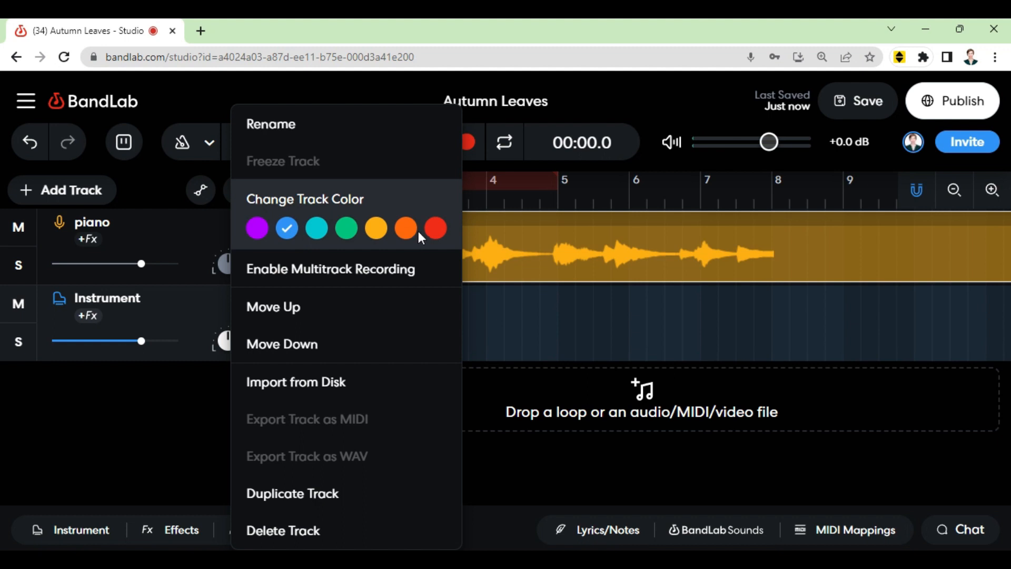
pyautogui.click(435, 230)
pyautogui.click(347, 229)
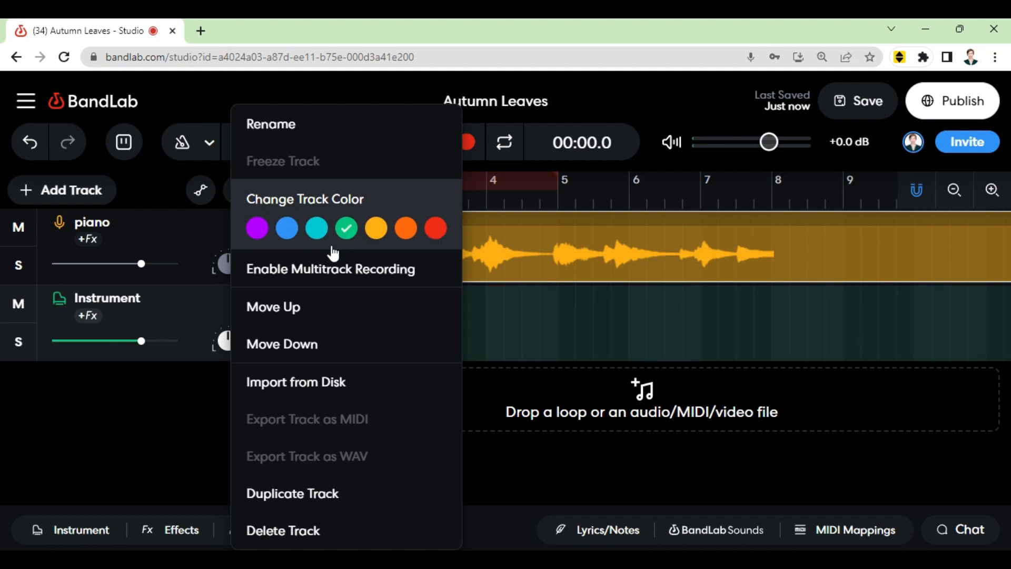
pyautogui.click(177, 426)
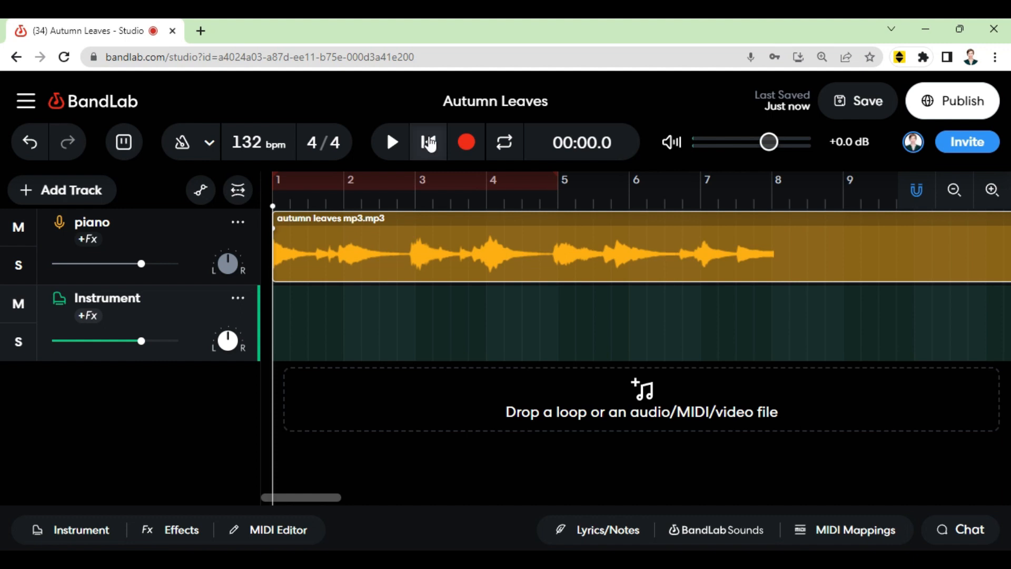
# Step: Play the project while muting and unmuting the piano track, then pause
pyautogui.click(392, 147)
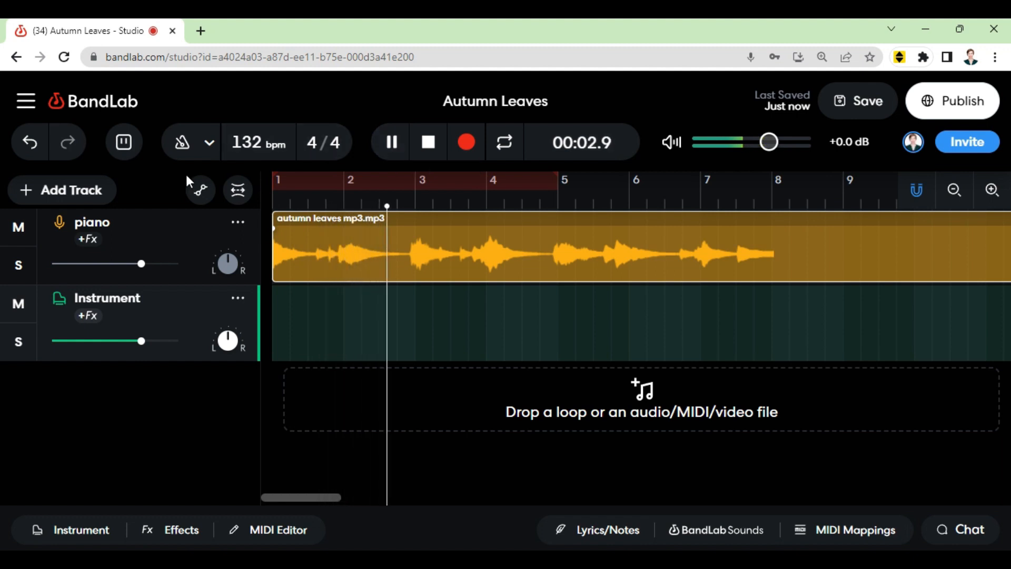
pyautogui.click(20, 230)
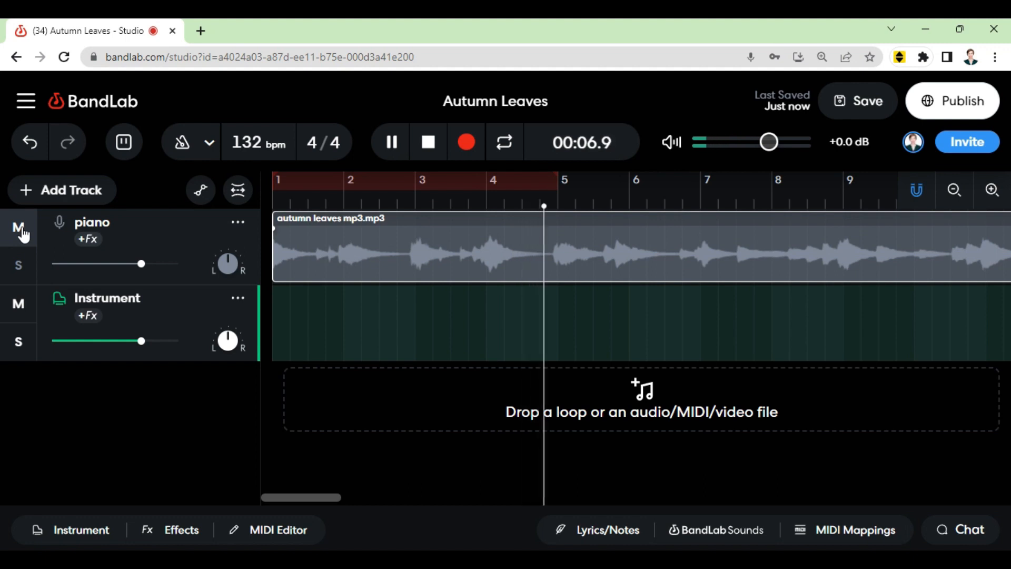
pyautogui.click(21, 230)
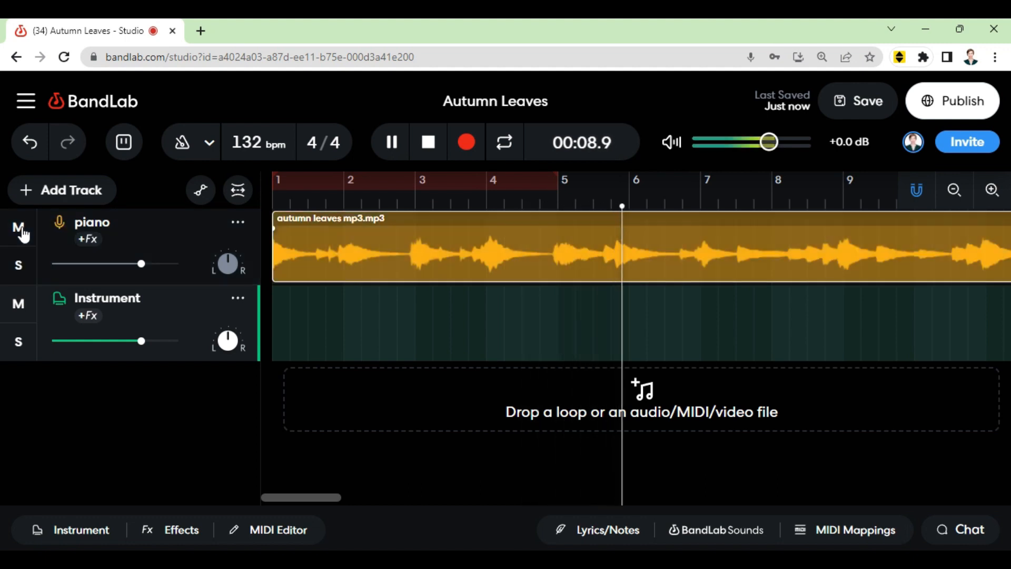
pyautogui.click(399, 155)
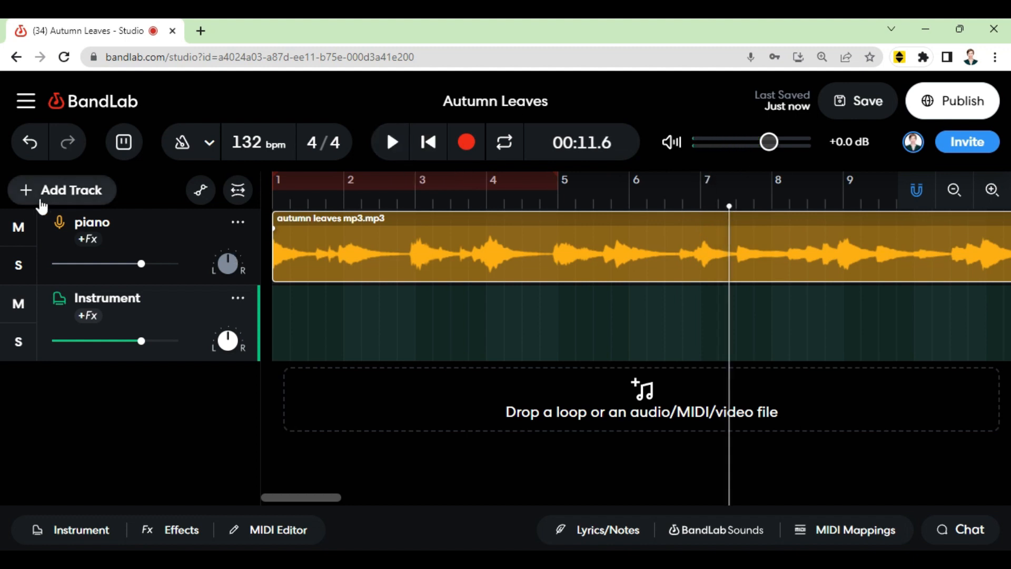
# Step: Solo the piano track and adjust its volume and pan controls
pyautogui.click(21, 266)
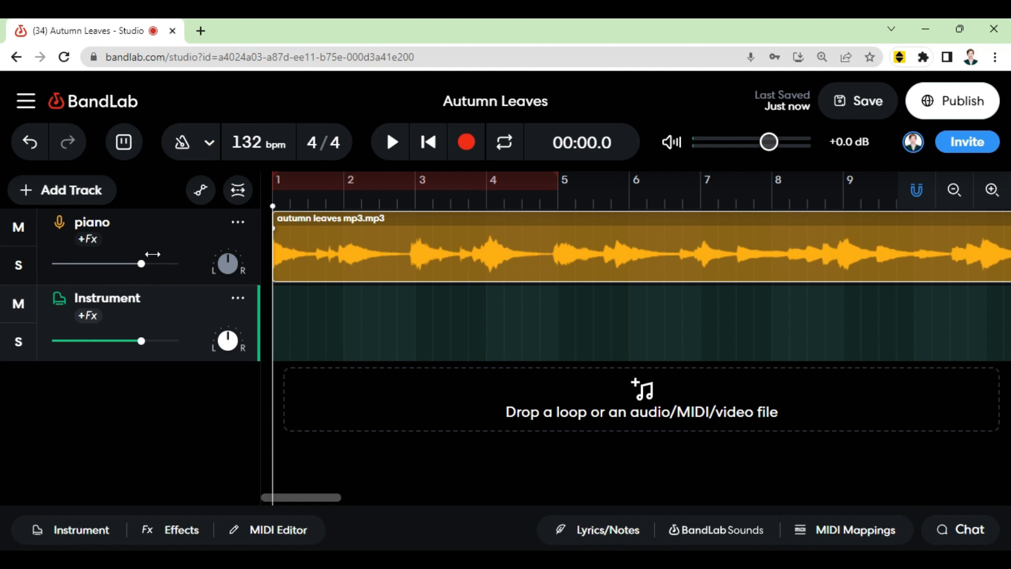
pyautogui.moveTo(145, 260)
pyautogui.moveTo(142, 261)
pyautogui.mouseDown()
pyautogui.moveTo(167, 261)
pyautogui.moveTo(106, 260)
pyautogui.moveTo(157, 261)
pyautogui.moveTo(107, 266)
pyautogui.moveTo(141, 268)
pyautogui.mouseUp()
pyautogui.moveTo(228, 255); pyautogui.dragTo(246, 263)
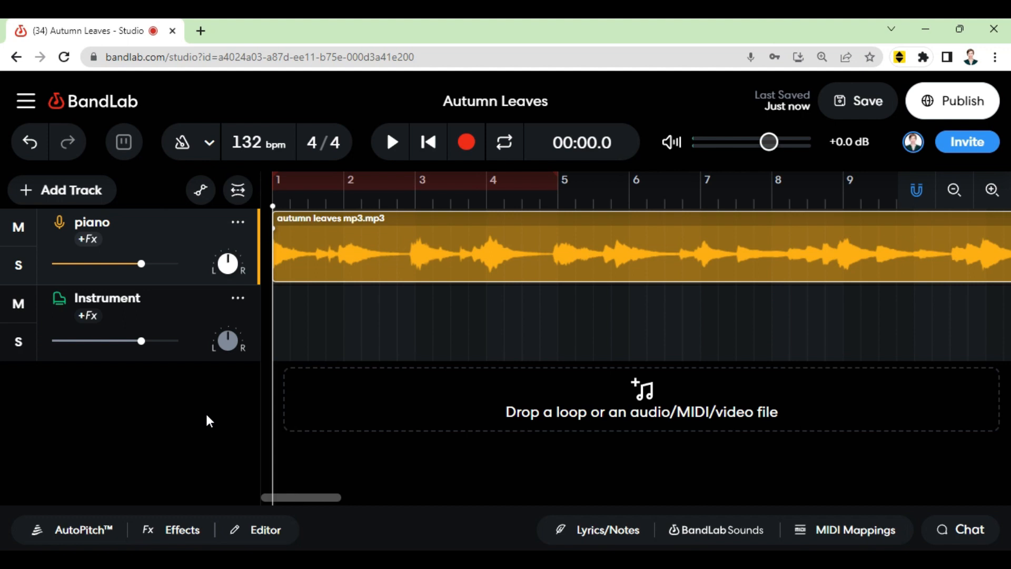
# Step: Open the piano audio region in the editor, raise its pitch shift to 1, and preview playback
pyautogui.doubleClick(463, 252)
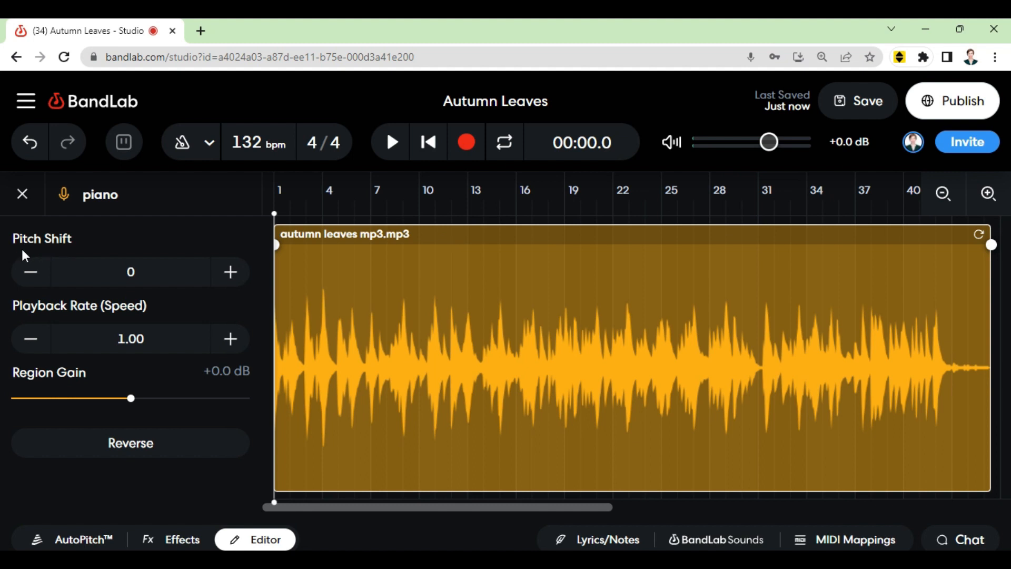
pyautogui.click(230, 271)
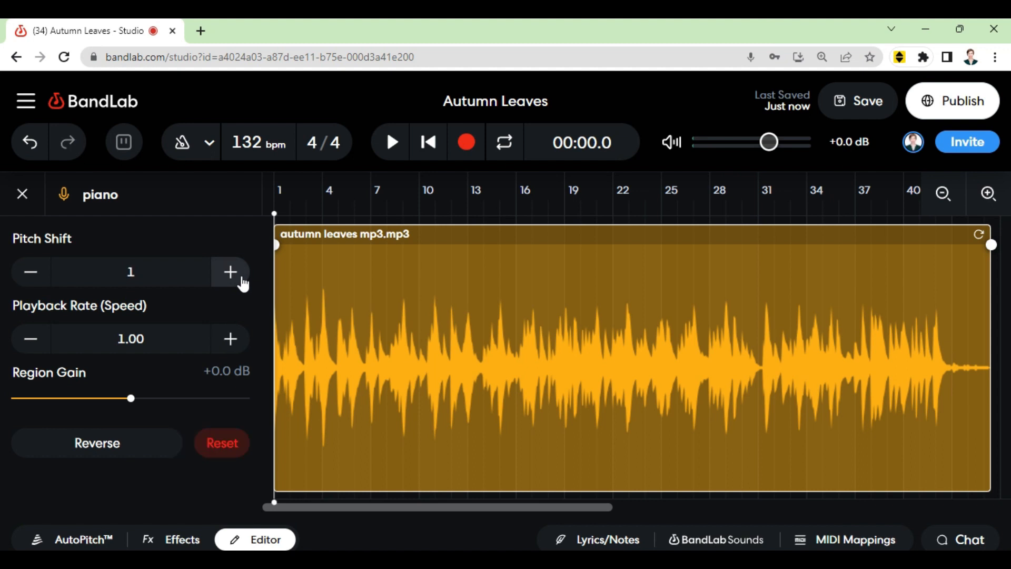
pyautogui.click(390, 148)
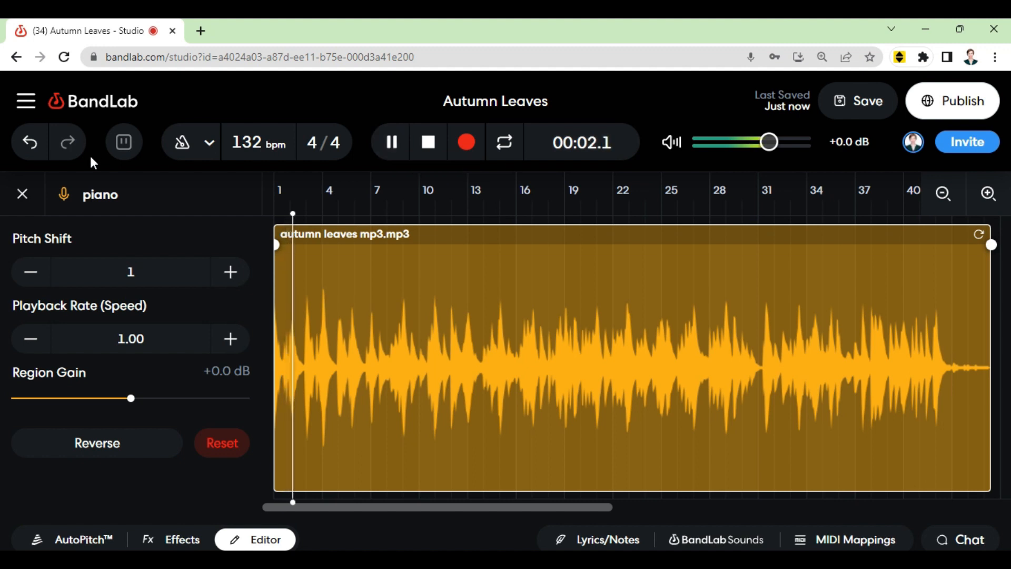
pyautogui.click(428, 143)
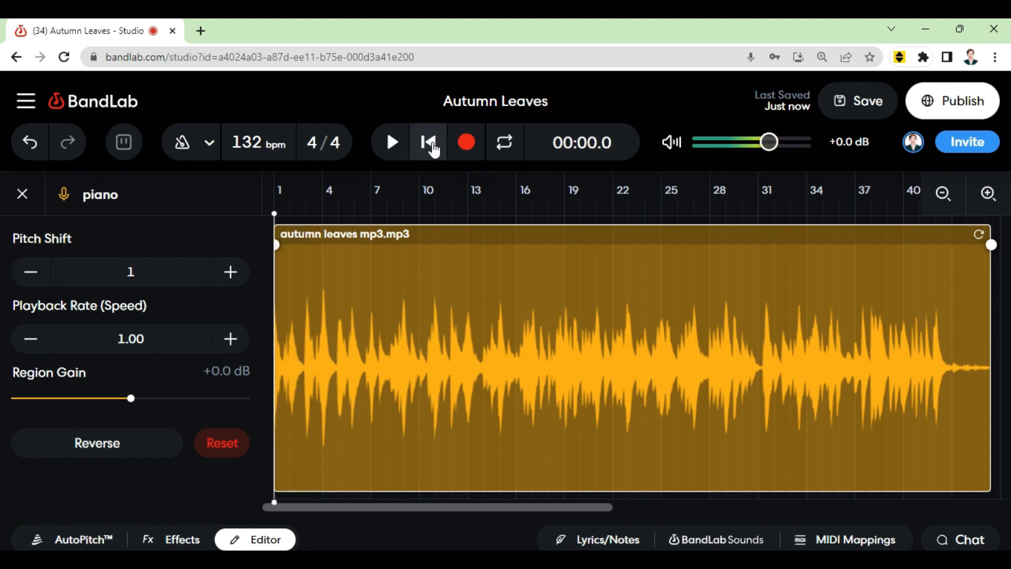
# Step: Set the region's pitch shift to -3 and play it back
pyautogui.click(25, 274)
pyautogui.click(26, 274)
pyautogui.click(24, 275)
pyautogui.click(25, 275)
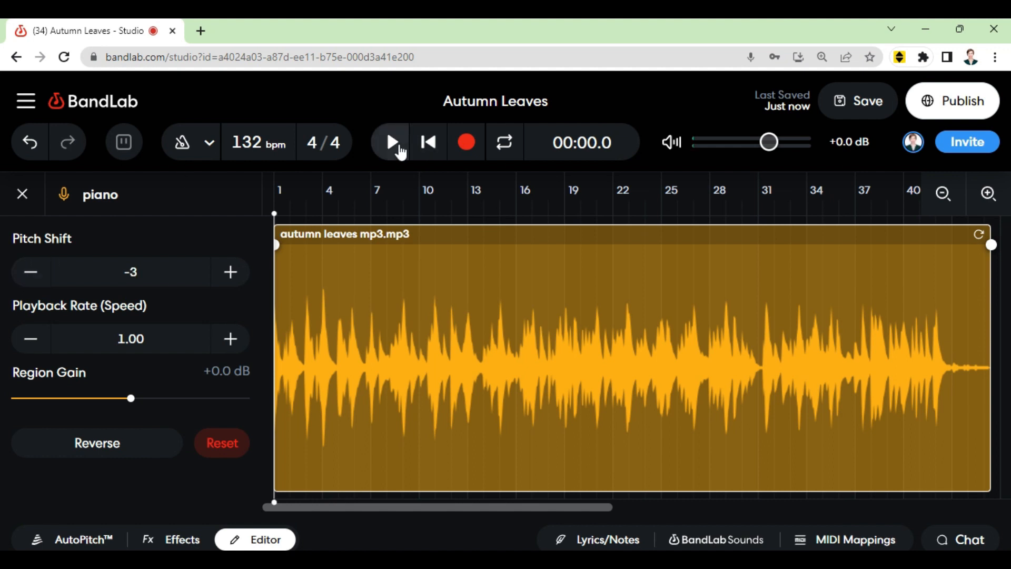
pyautogui.click(396, 145)
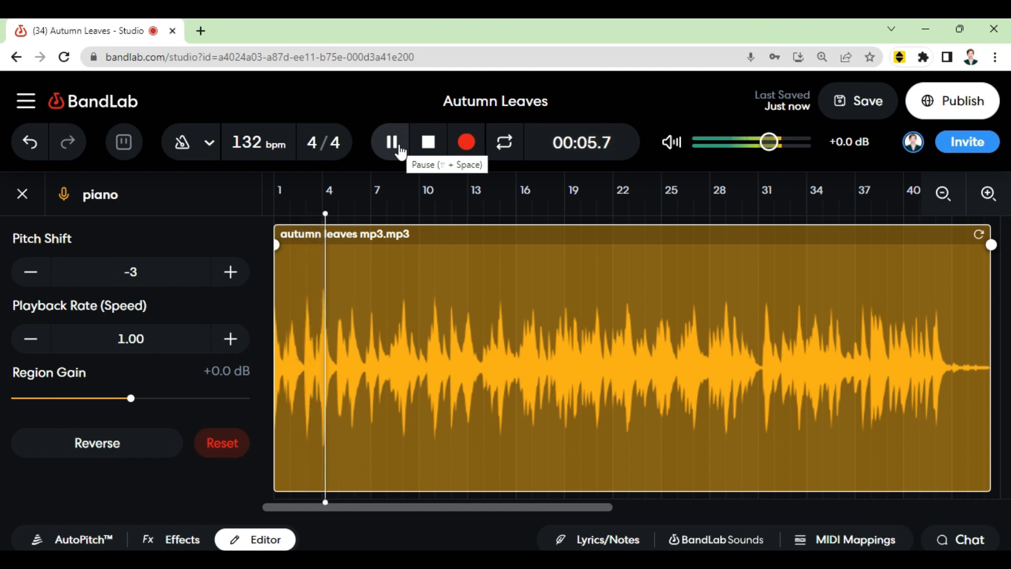
# Step: Pause playback, reset the region's pitch shift to 0, and close the audio editor
pyautogui.click(399, 150)
pyautogui.click(237, 284)
pyautogui.click(238, 285)
pyautogui.click(239, 286)
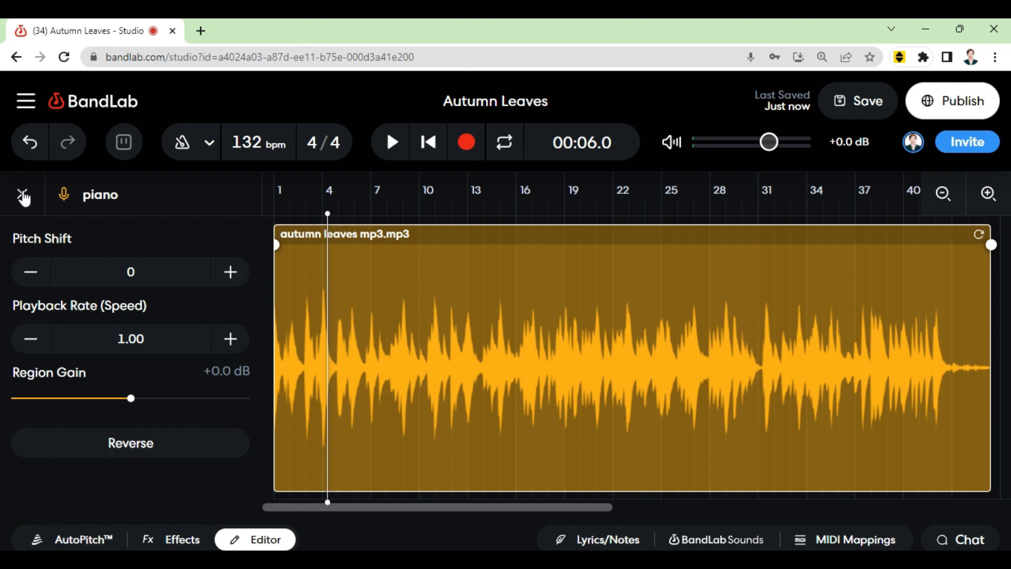
pyautogui.click(22, 194)
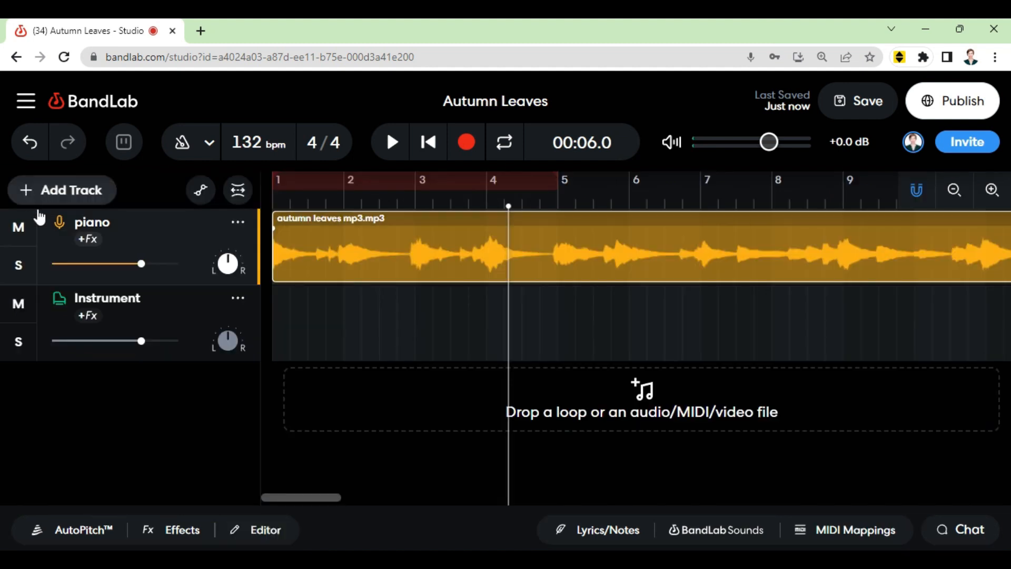
# Step: Change the project tempo to 110 bpm, adjusting existing audio regions, and play it back briefly
pyautogui.click(429, 145)
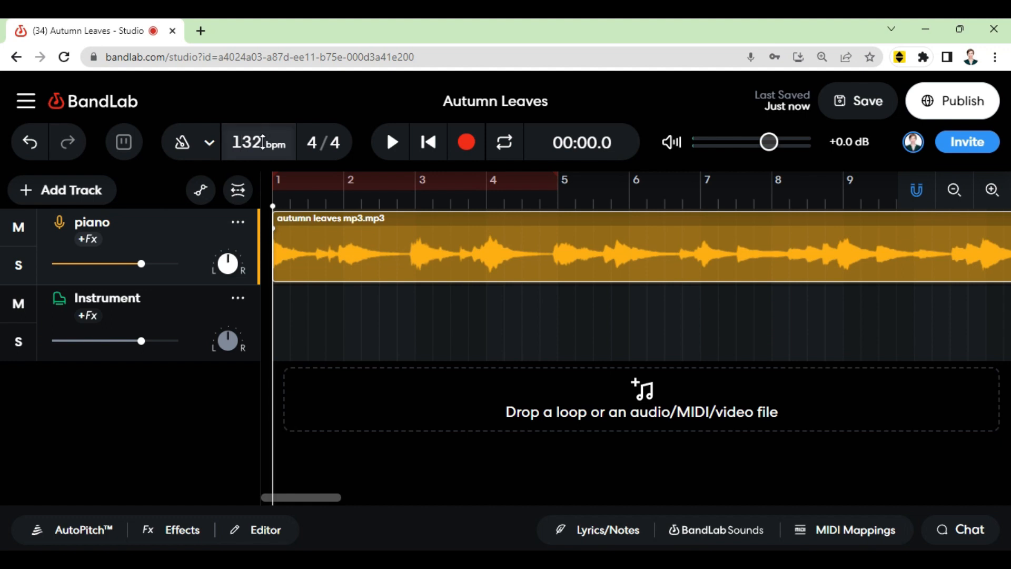
pyautogui.moveTo(267, 139); pyautogui.dragTo(267, 137)
pyautogui.press('BackSpace')
pyautogui.press('BackSpace')
pyautogui.press('BackSpace')
pyautogui.write('110')
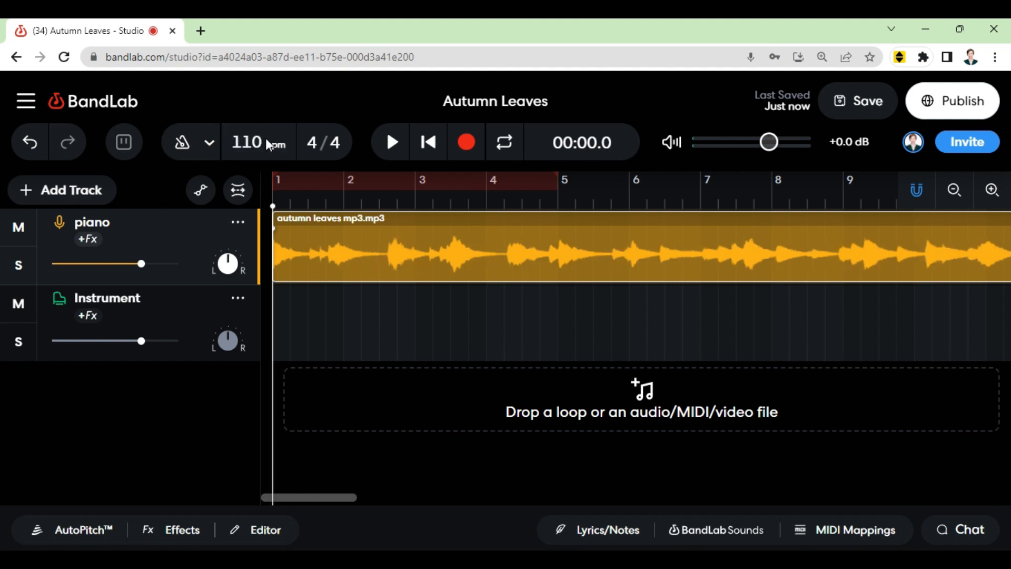
pyautogui.press('Return')
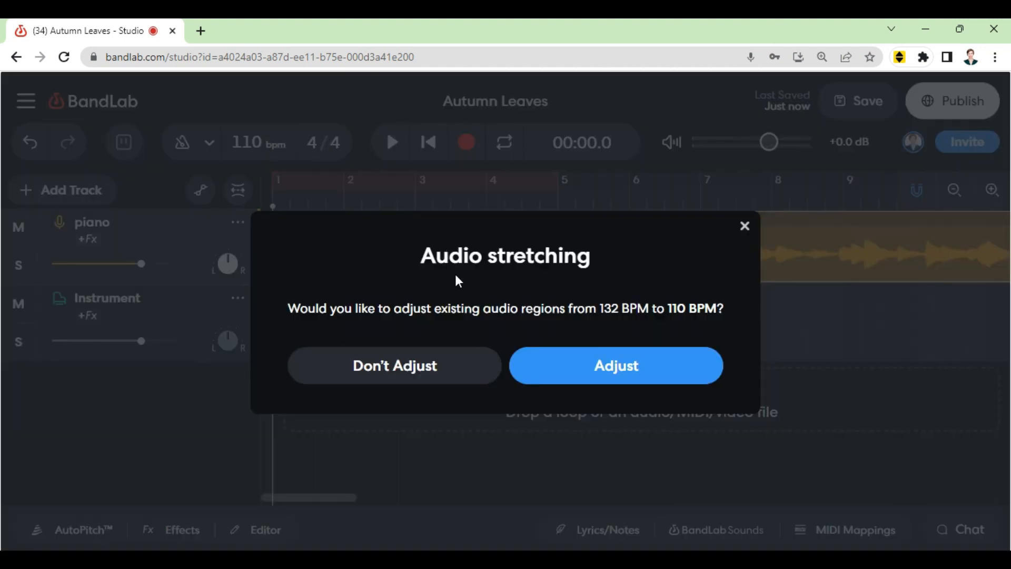
pyautogui.click(622, 368)
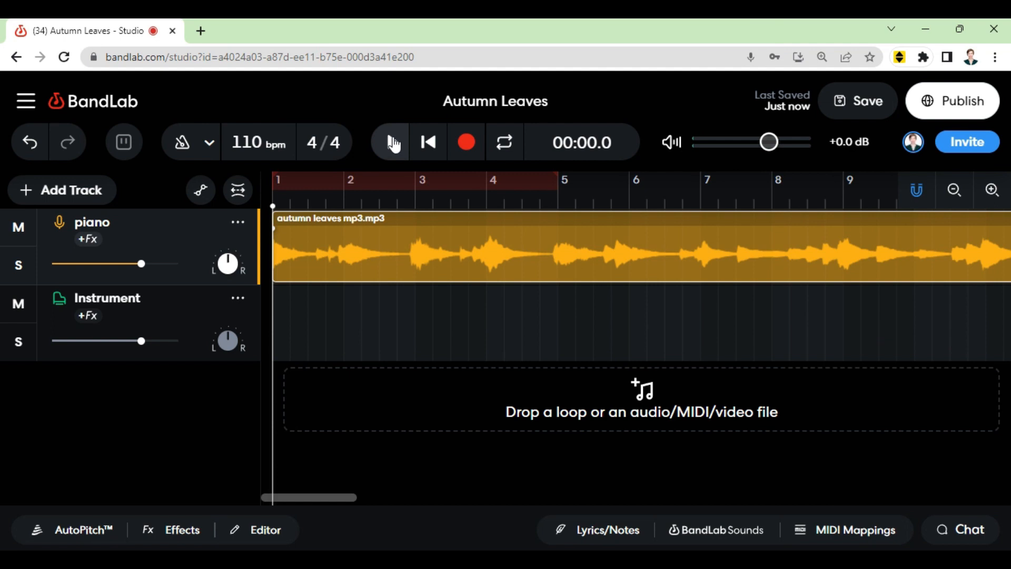
pyautogui.click(392, 142)
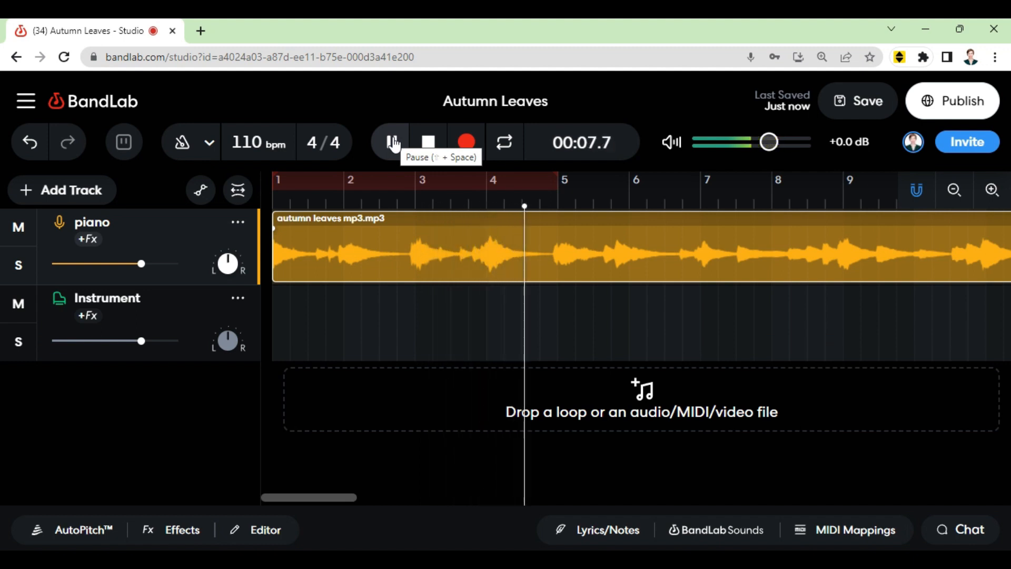
pyautogui.click(393, 142)
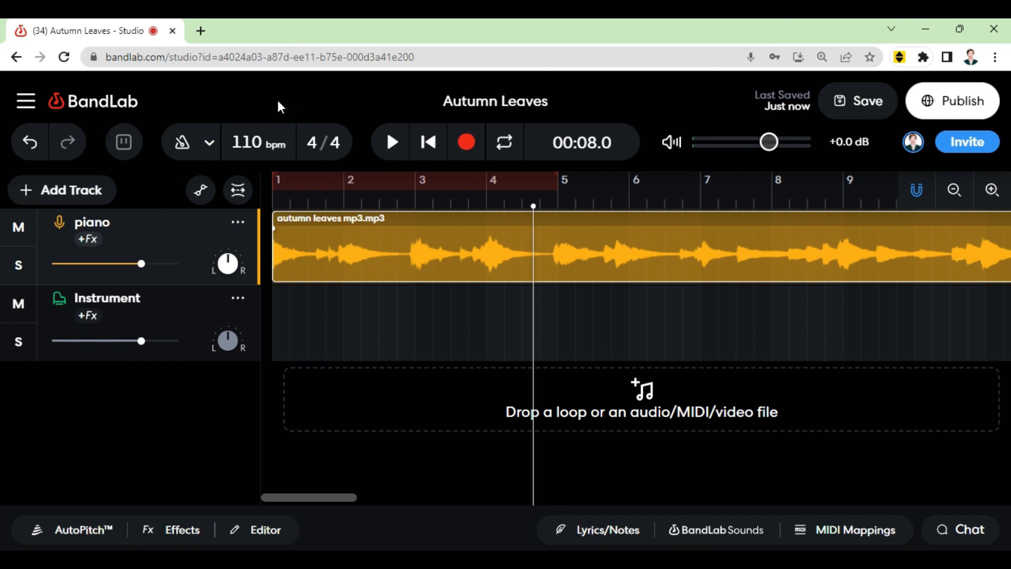
# Step: Undo the tempo change, then replay the project from the start and return to the beginning
pyautogui.hotkey('ctrl', 'z')
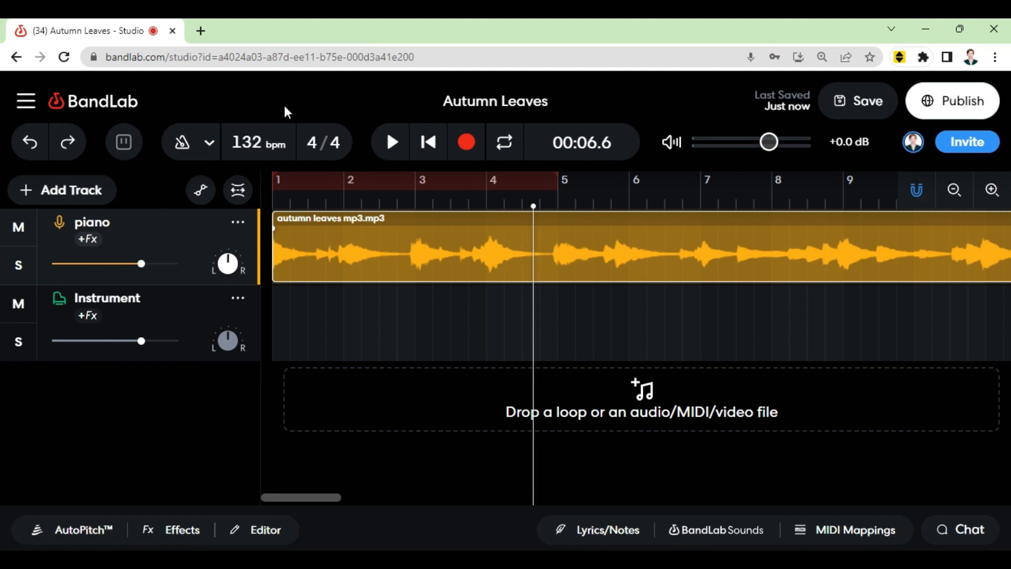
pyautogui.click(424, 150)
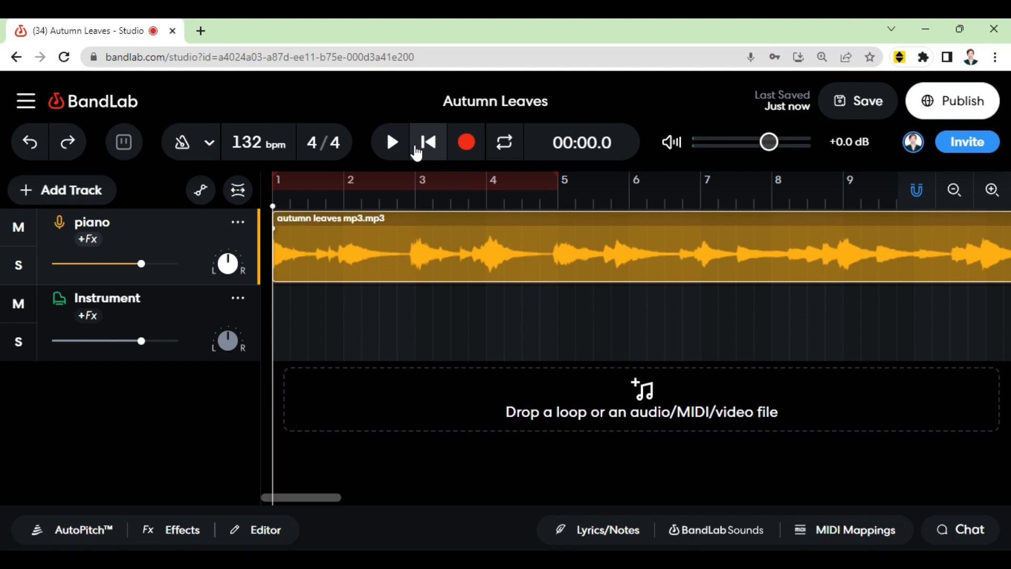
pyautogui.click(387, 153)
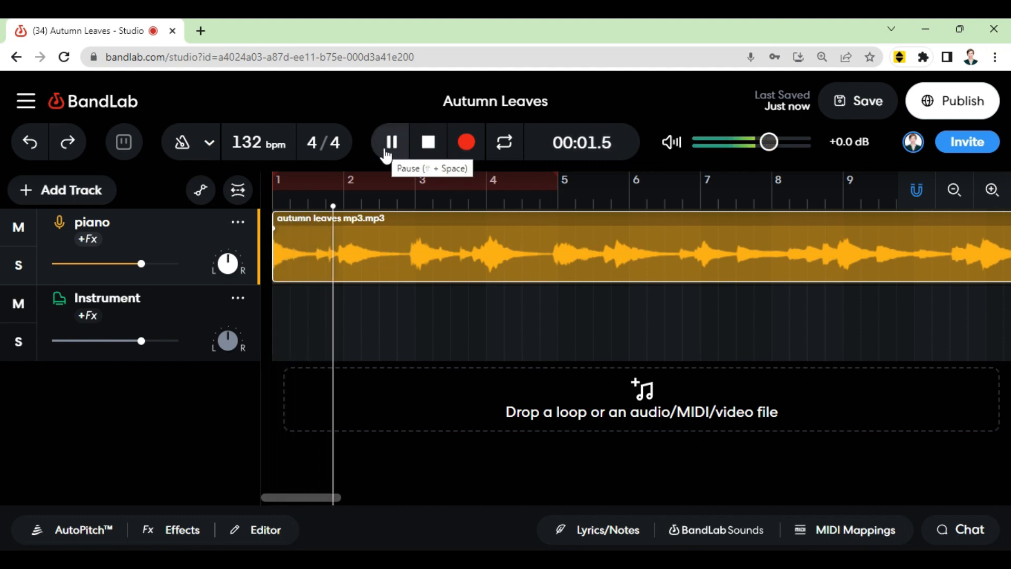
pyautogui.click(388, 153)
pyautogui.click(424, 152)
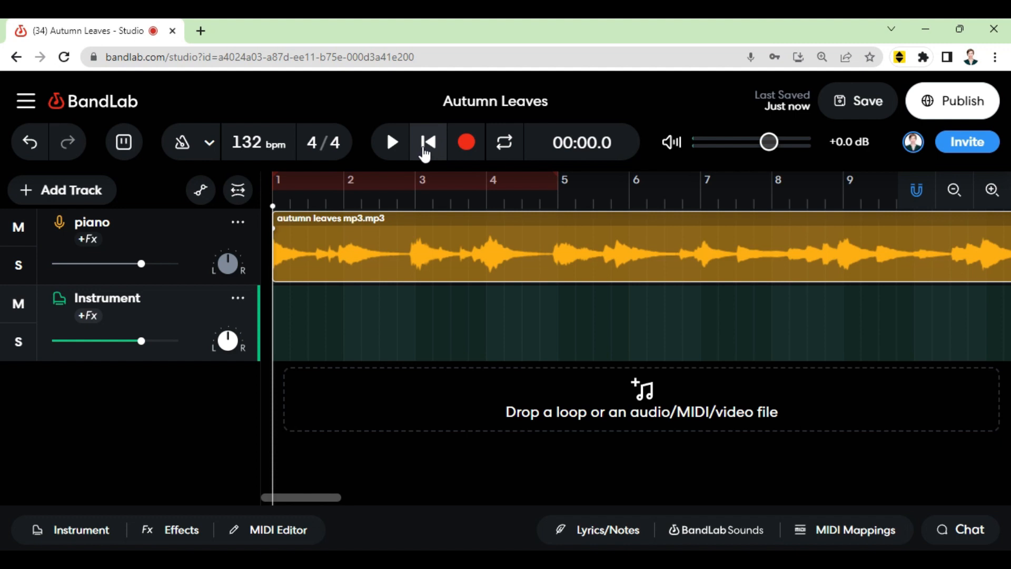
# Step: Open the collaborators invite dialog and close it again
pyautogui.click(965, 143)
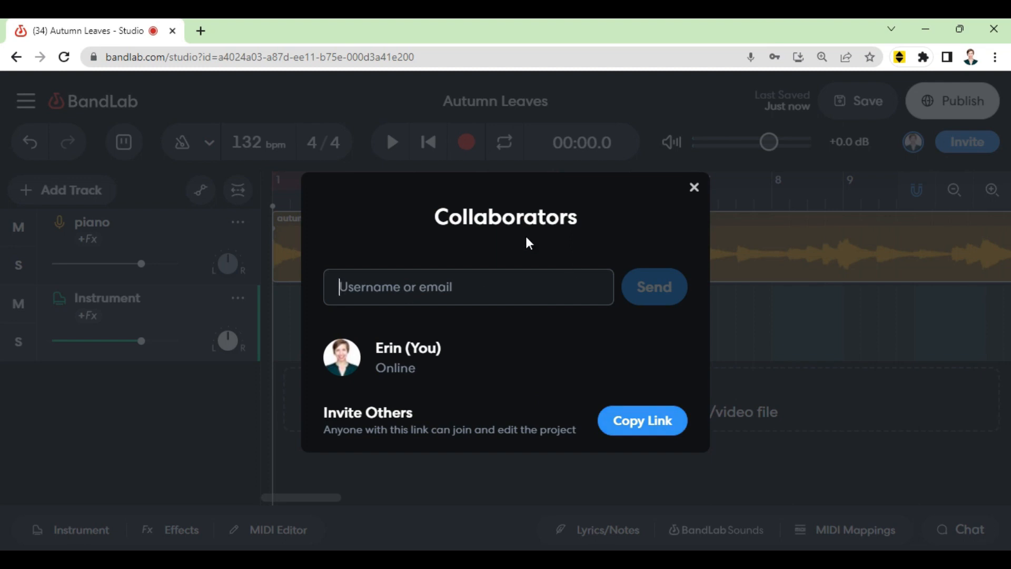
pyautogui.click(697, 191)
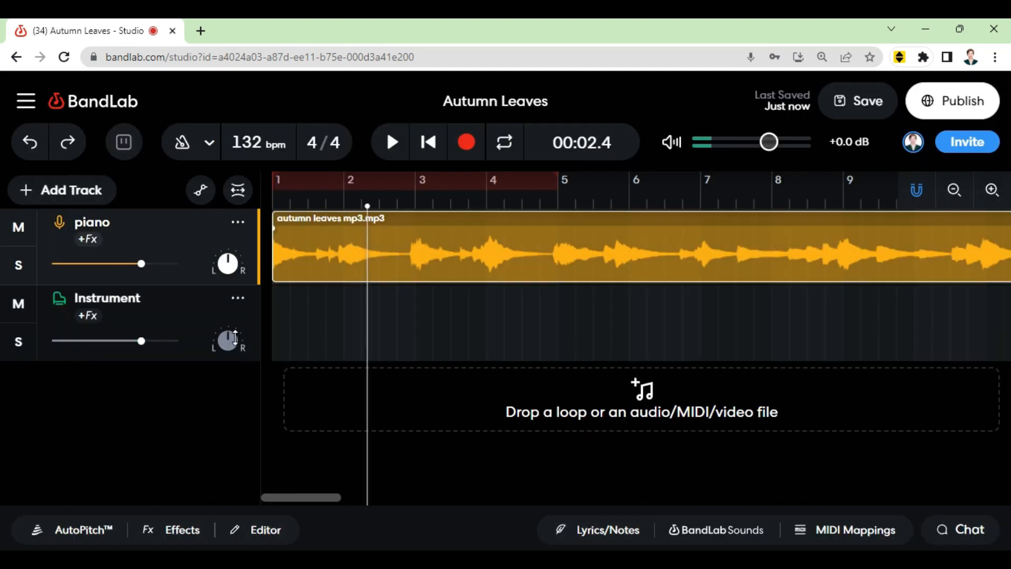
# Step: Delete the Instrument track and move the playhead back to the start of the project
pyautogui.click(238, 298)
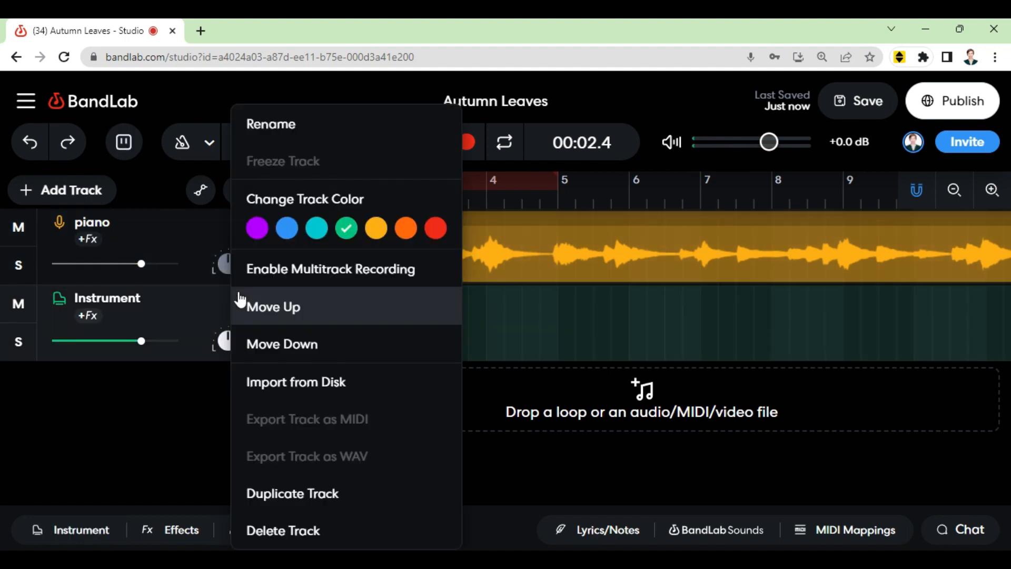
pyautogui.click(271, 529)
pyautogui.click(516, 234)
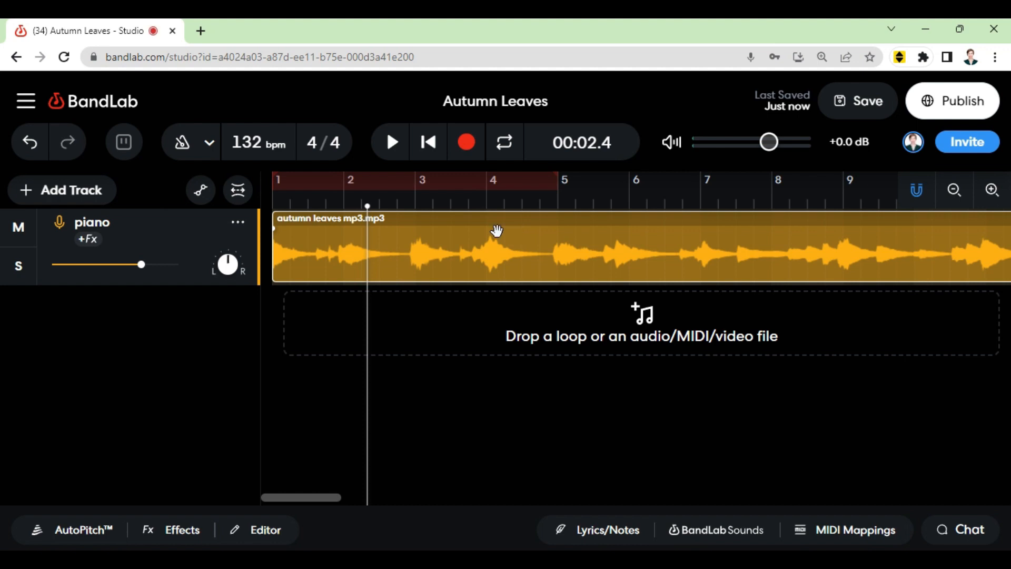
pyautogui.moveTo(368, 206); pyautogui.dragTo(260, 205)
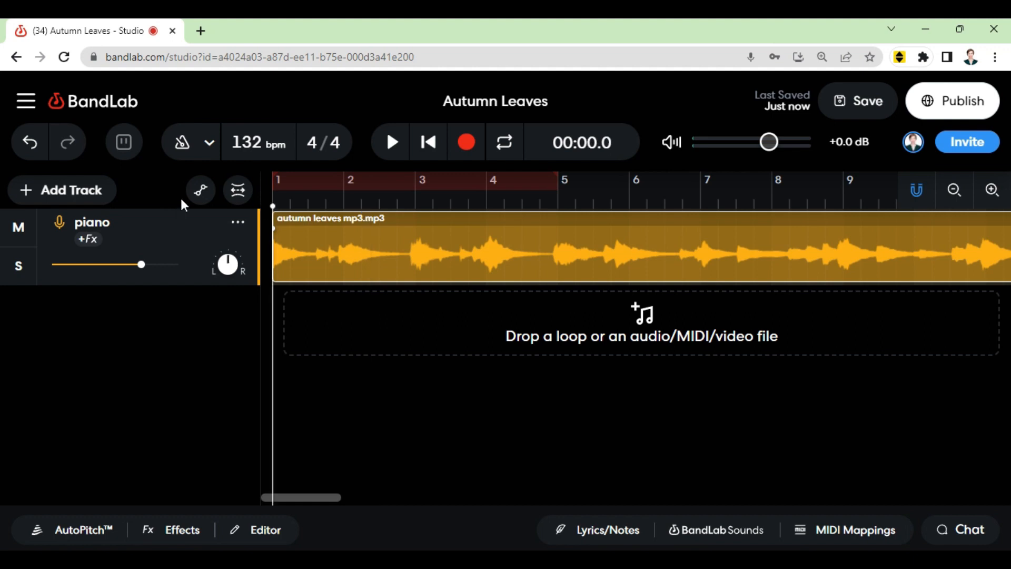
# Step: Open the piano track's effects and apply the Classic Chamber preset found by searching presets for classic
pyautogui.doubleClick(416, 271)
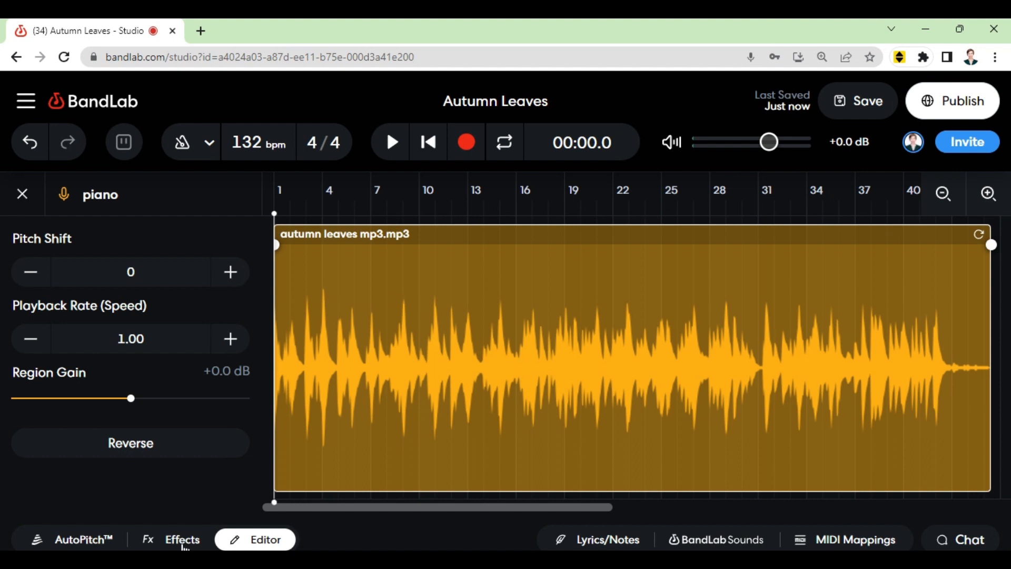
pyautogui.click(182, 539)
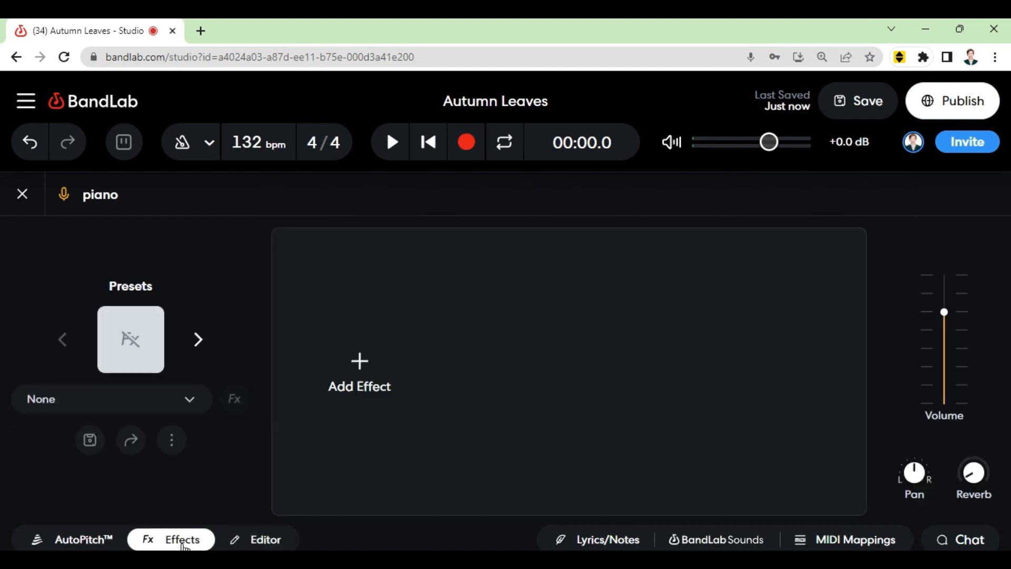
pyautogui.click(143, 362)
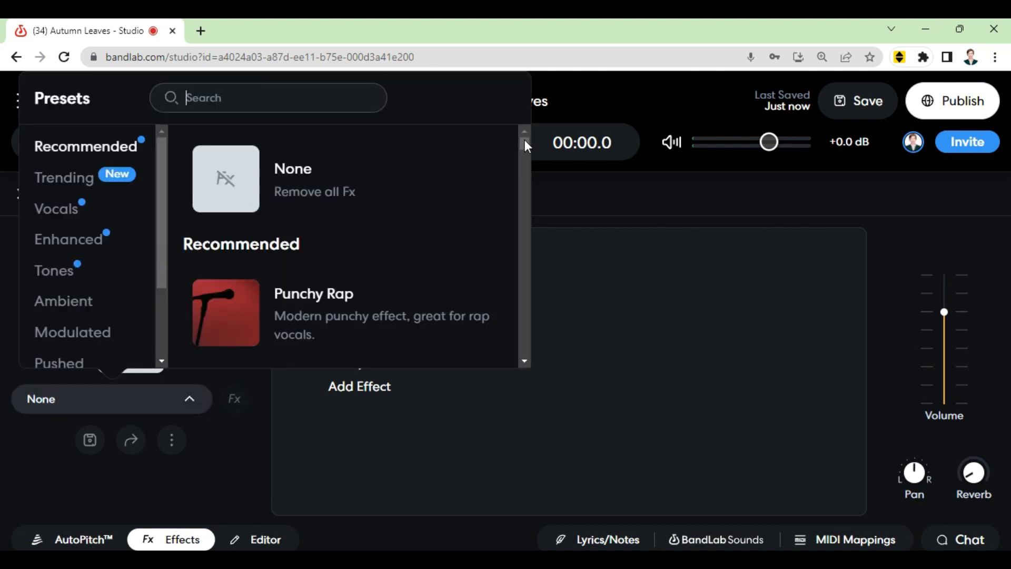
pyautogui.scroll(-2, 522, 146)
pyautogui.moveTo(522, 145); pyautogui.dragTo(523, 138)
pyautogui.scroll(-3, 523, 142)
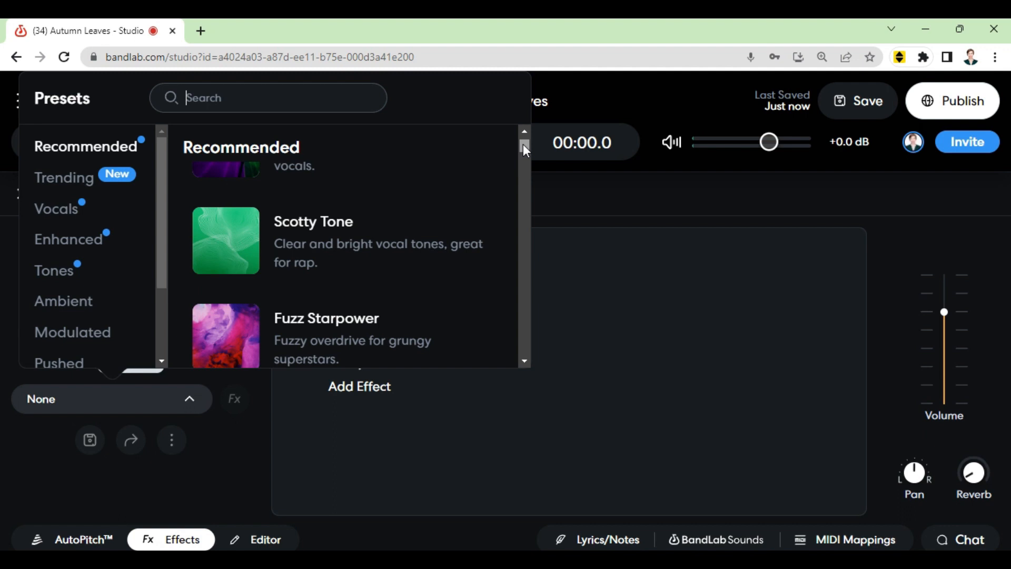
pyautogui.scroll(3, 523, 144)
pyautogui.click(282, 112)
pyautogui.write('cla')
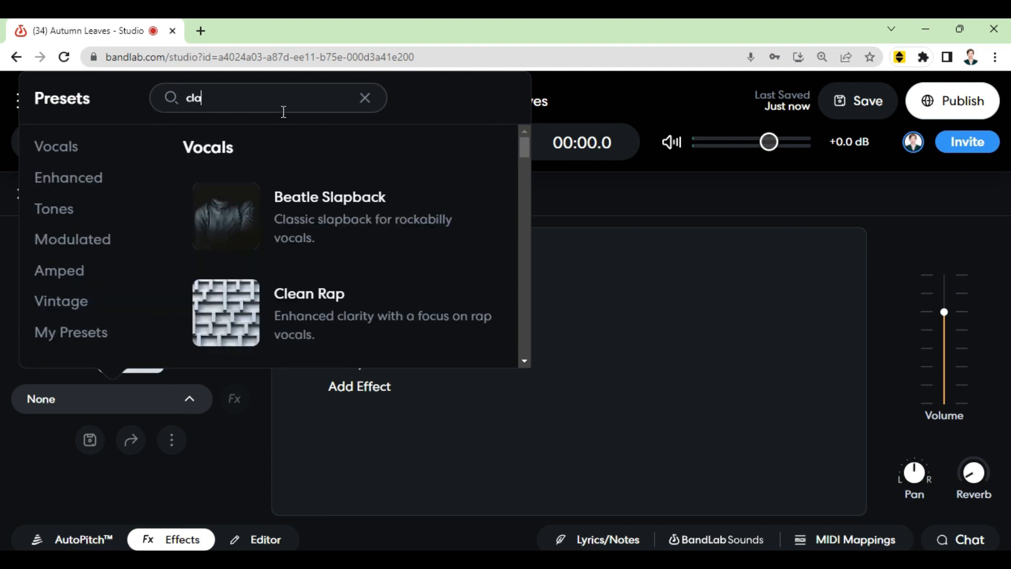
pyautogui.write('ssic')
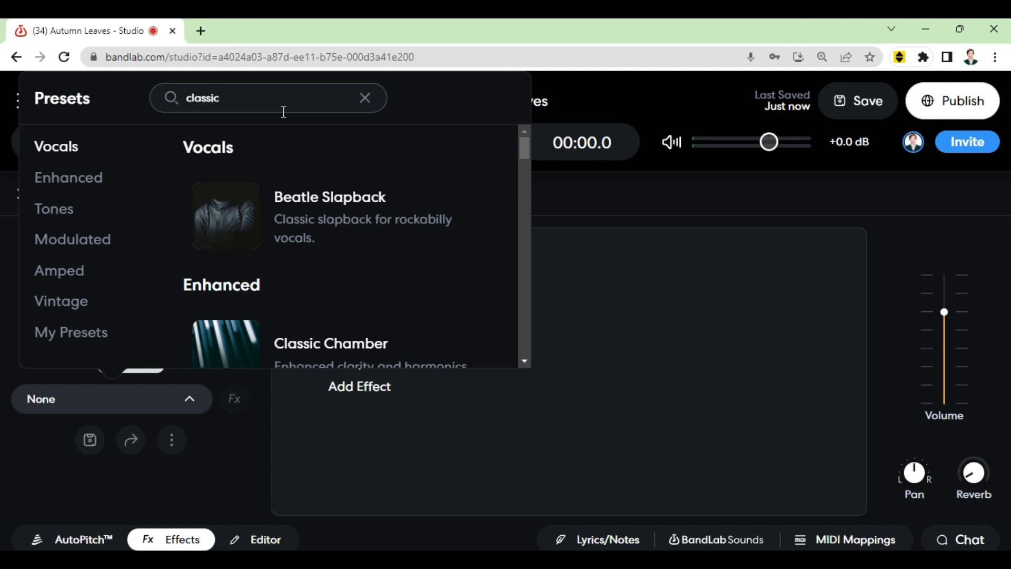
pyautogui.click(367, 346)
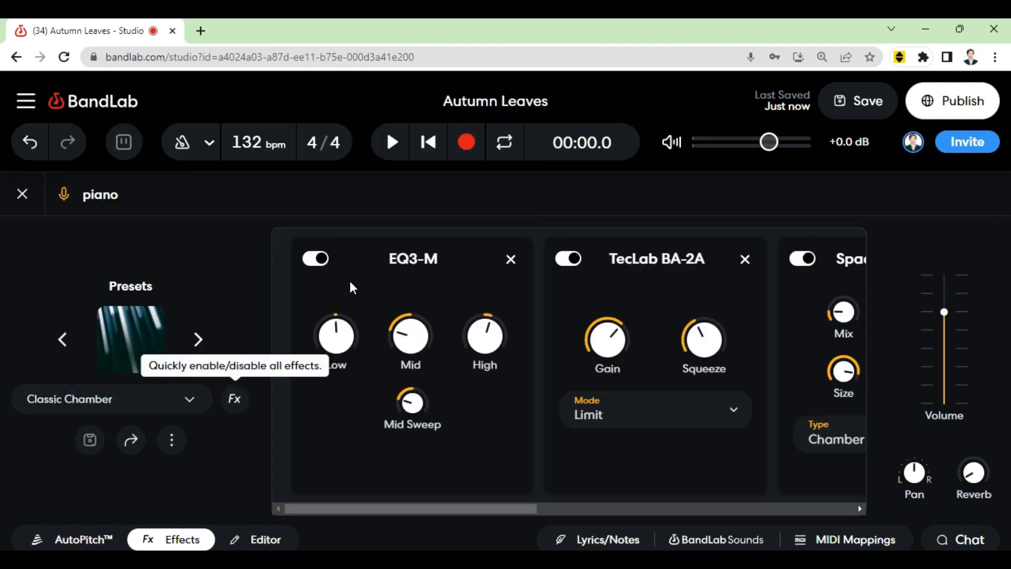
# Step: Browse the preset's effect chain while playing the project, then pause
pyautogui.moveTo(481, 511); pyautogui.dragTo(356, 511)
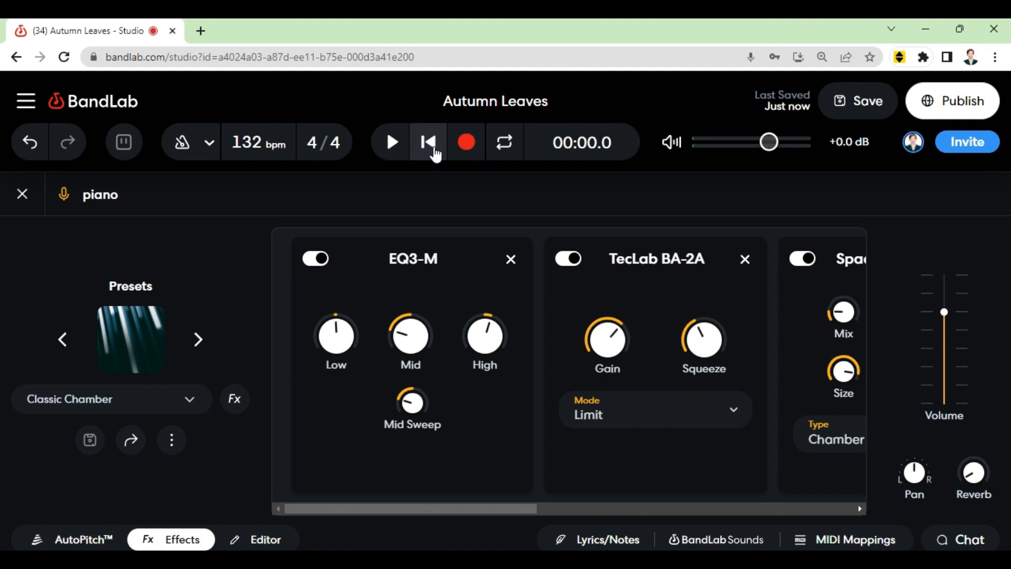
pyautogui.click(392, 145)
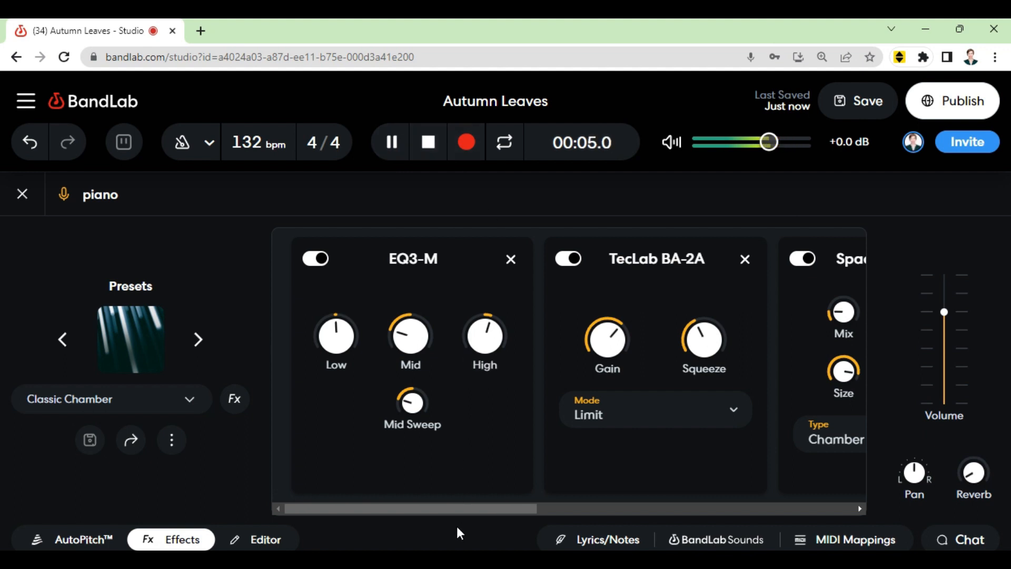
pyautogui.moveTo(453, 509); pyautogui.dragTo(588, 510)
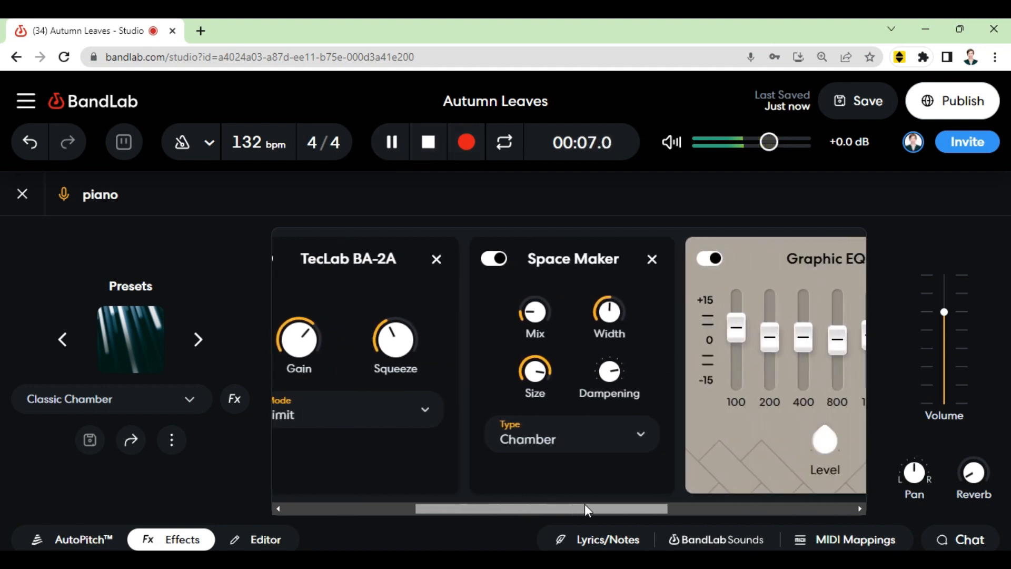
pyautogui.click(392, 133)
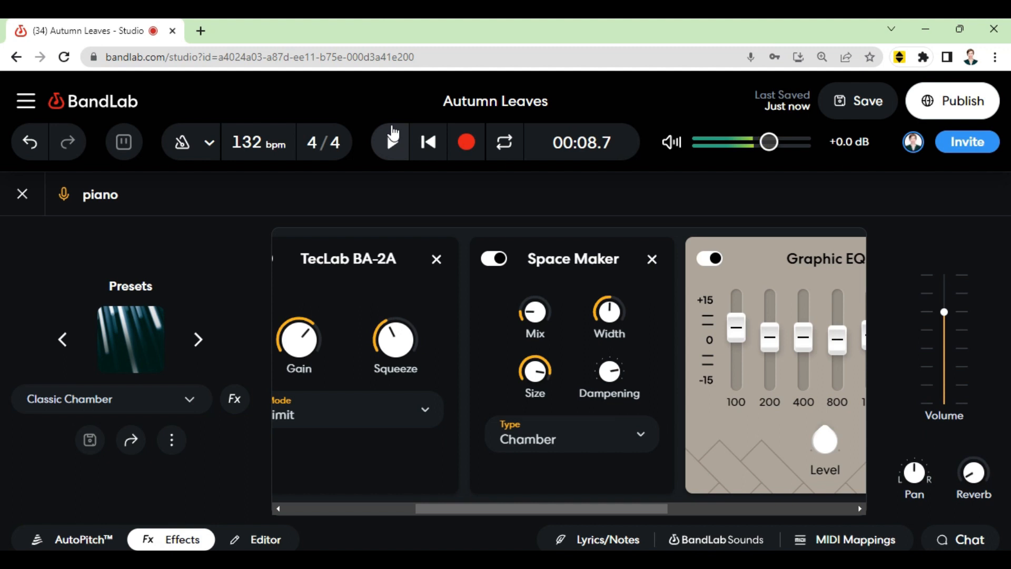
# Step: Set the Space Maker reverb type to Small Hall and preview it from the start
pyautogui.click(579, 446)
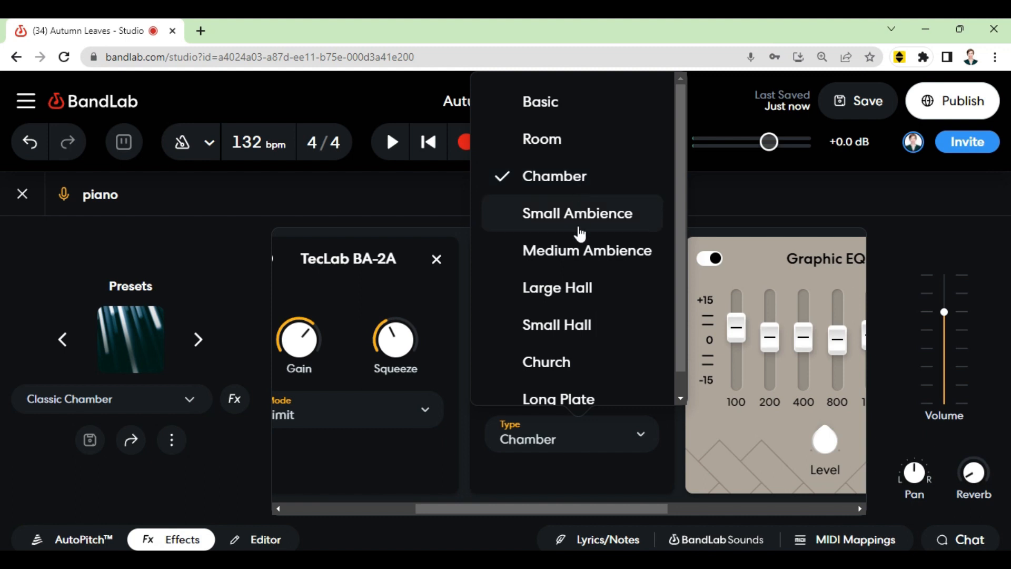
pyautogui.click(577, 325)
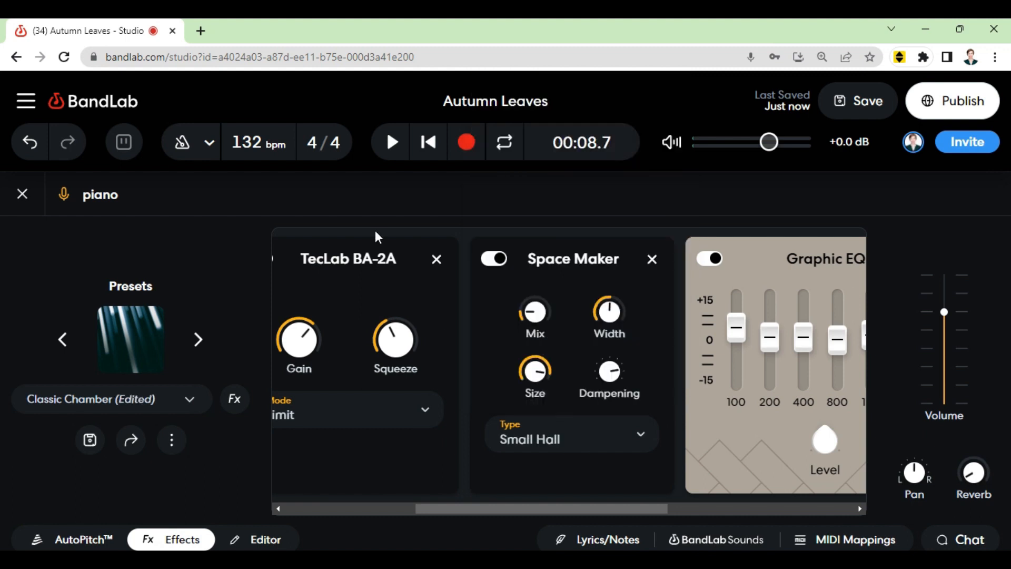
pyautogui.click(429, 158)
pyautogui.click(394, 148)
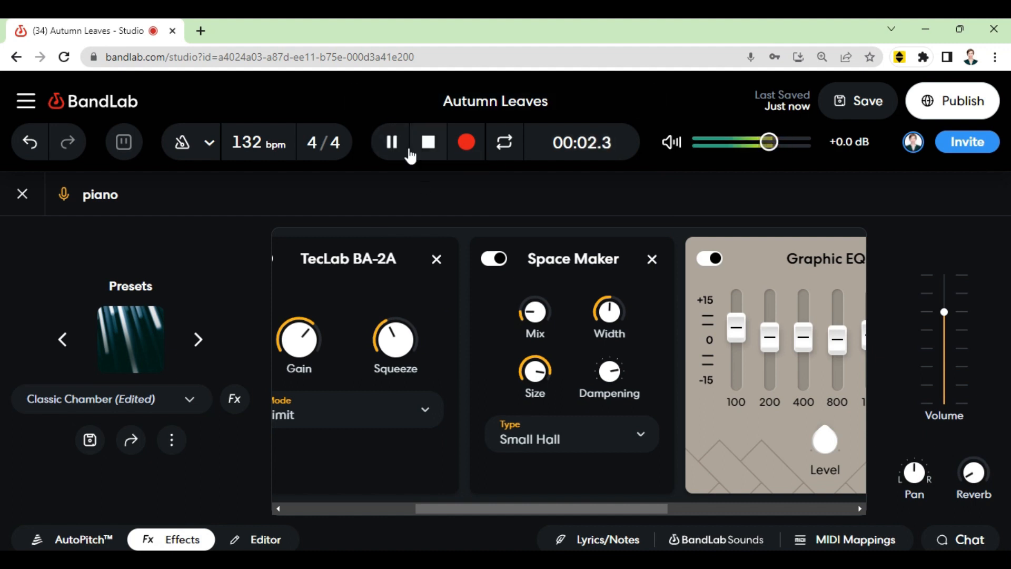
pyautogui.click(417, 150)
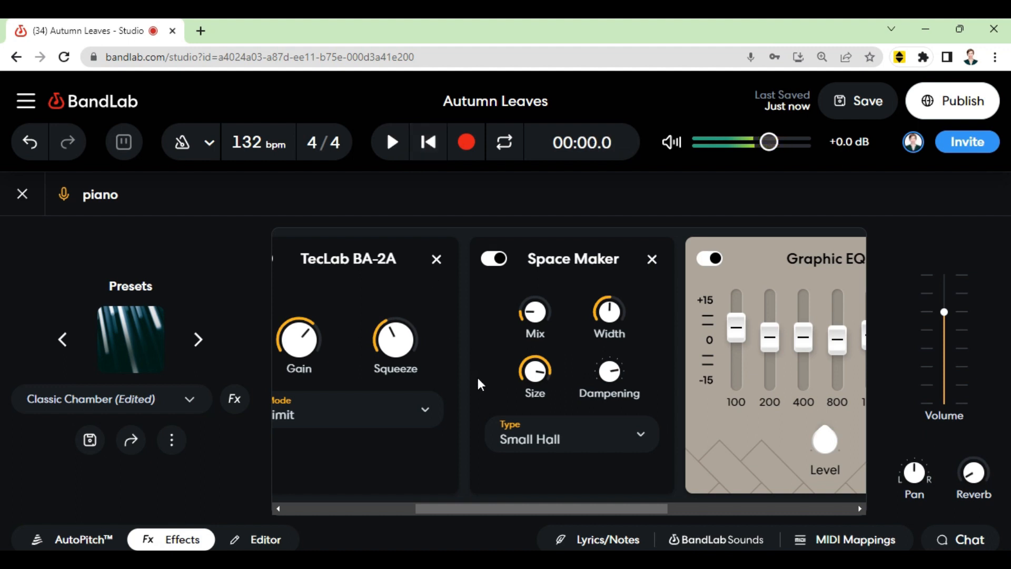
# Step: Change the Space Maker reverb type to Church and play the project
pyautogui.click(532, 442)
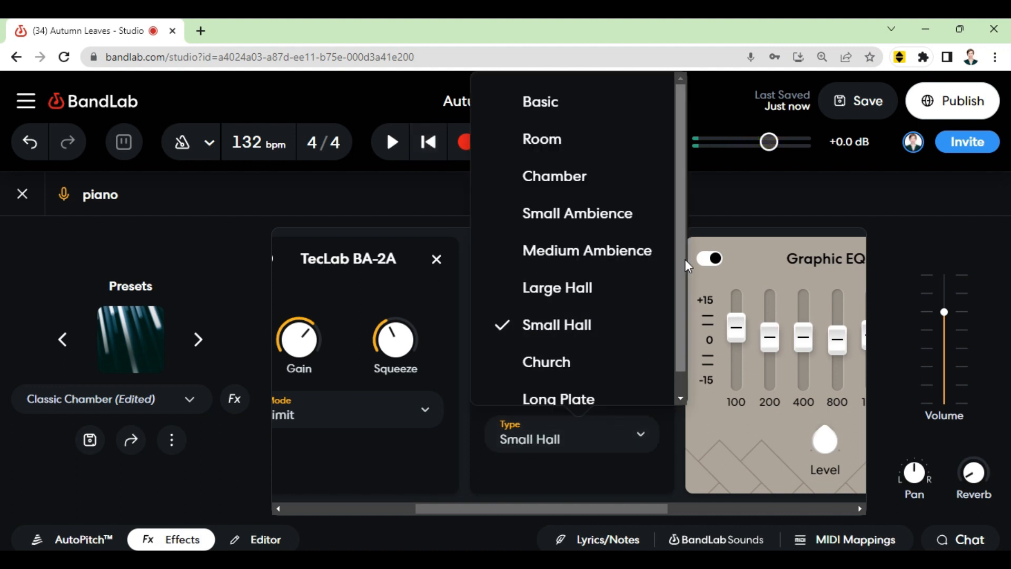
pyautogui.click(637, 360)
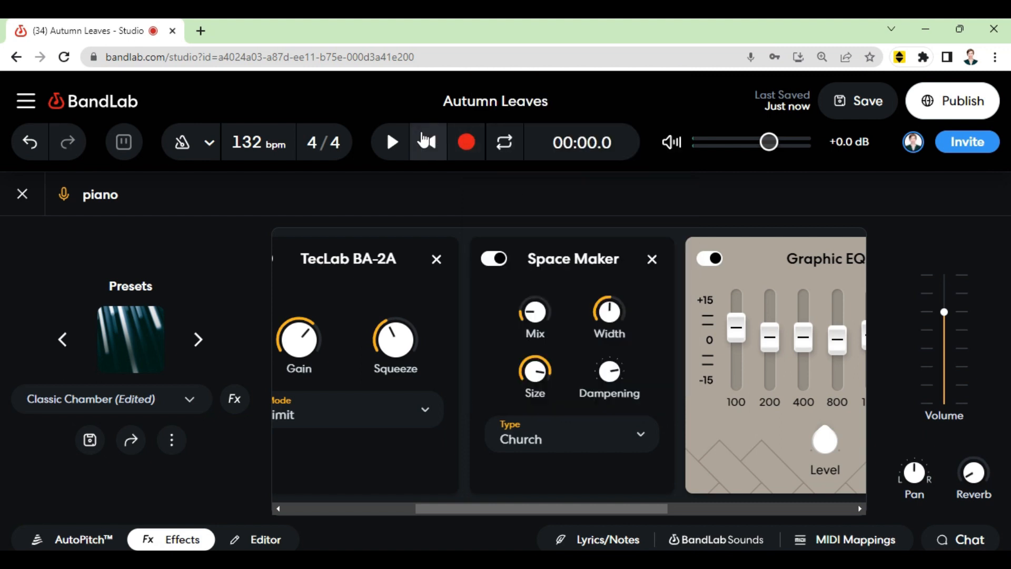
pyautogui.click(383, 145)
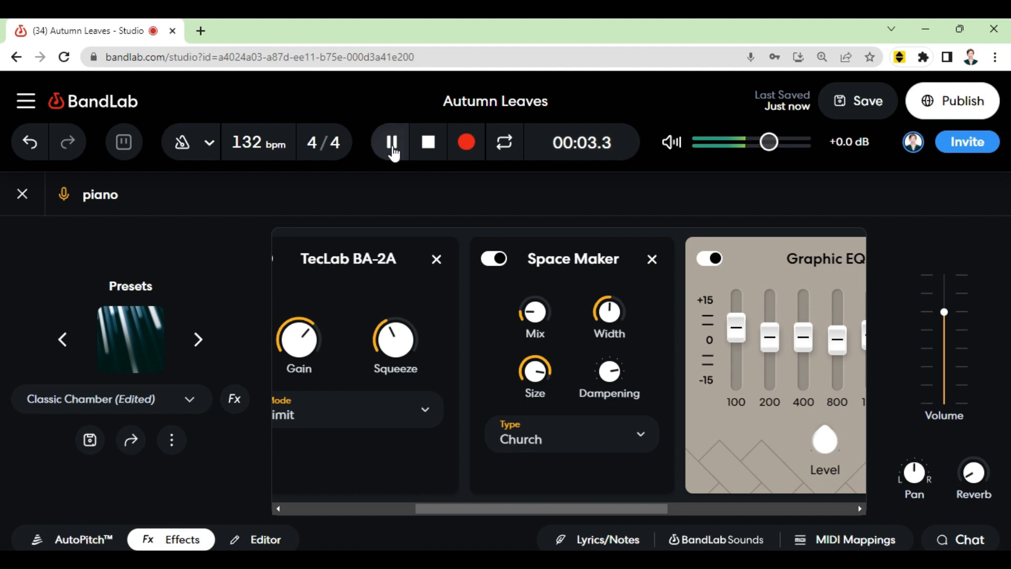
# Step: Change the Space Maker reverb type to Long Plate, then preview it from the start and pause
pyautogui.click(390, 145)
pyautogui.click(566, 437)
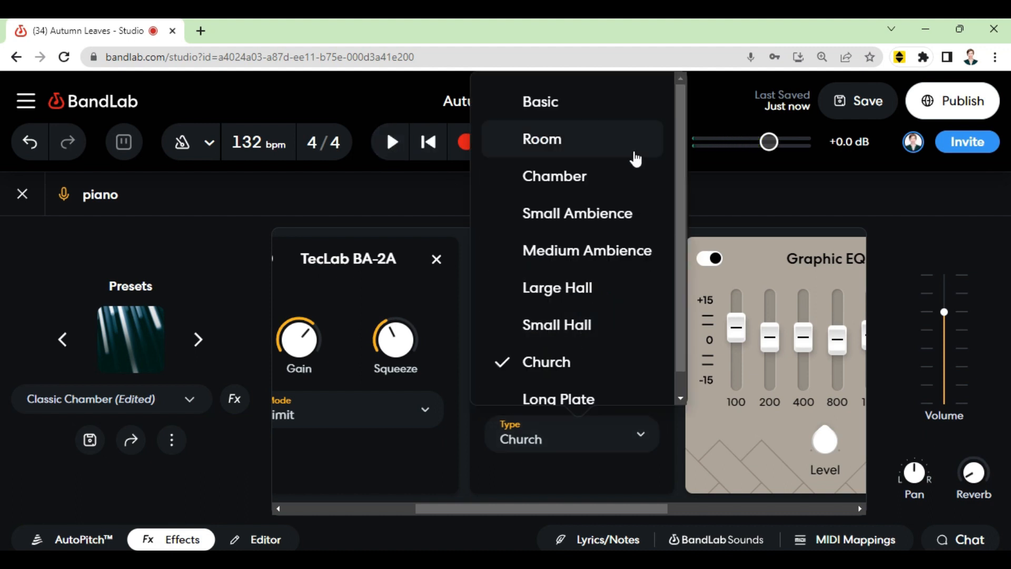
pyautogui.scroll(-2, 637, 163)
pyautogui.click(601, 378)
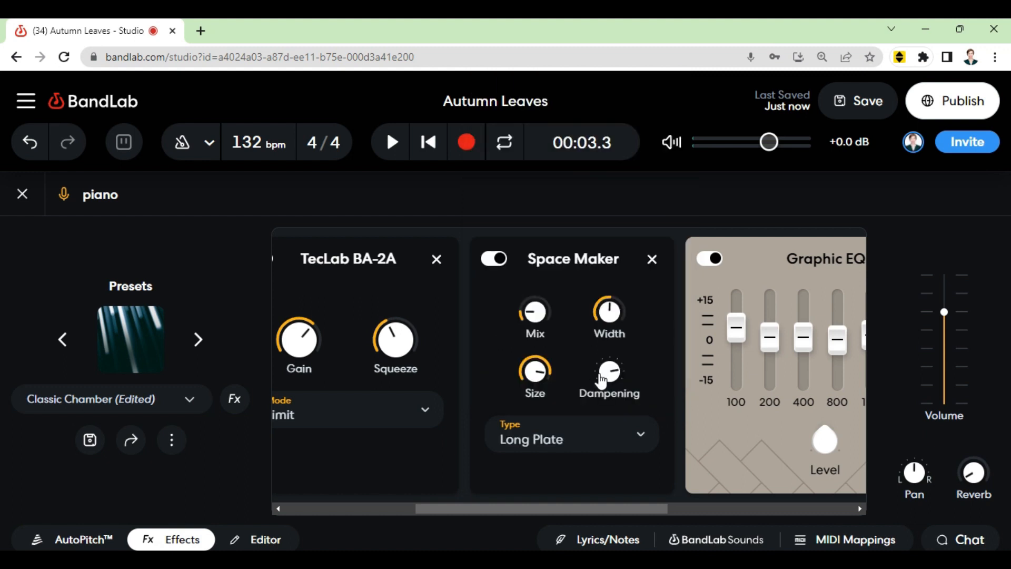
pyautogui.click(423, 143)
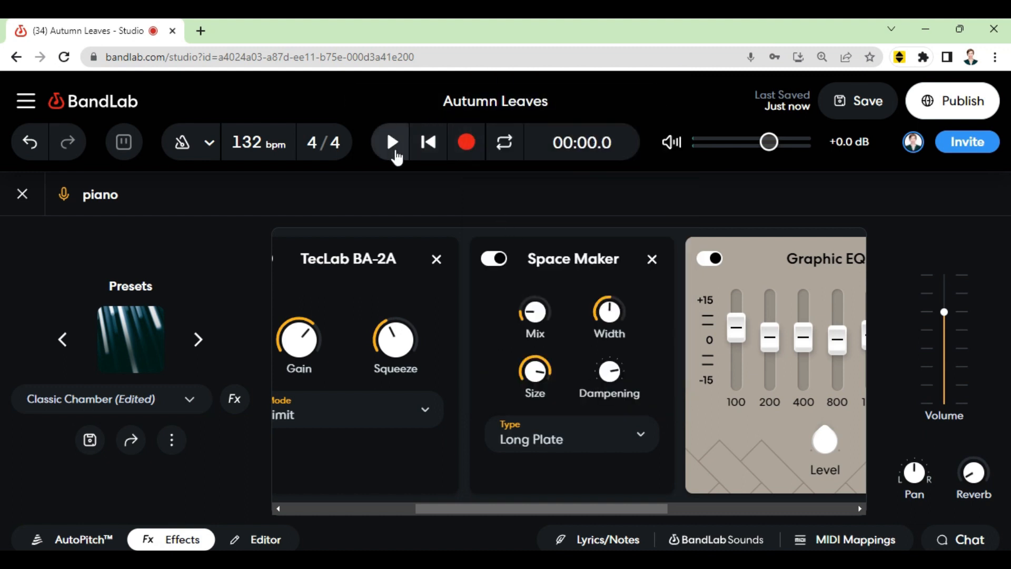
pyautogui.click(393, 142)
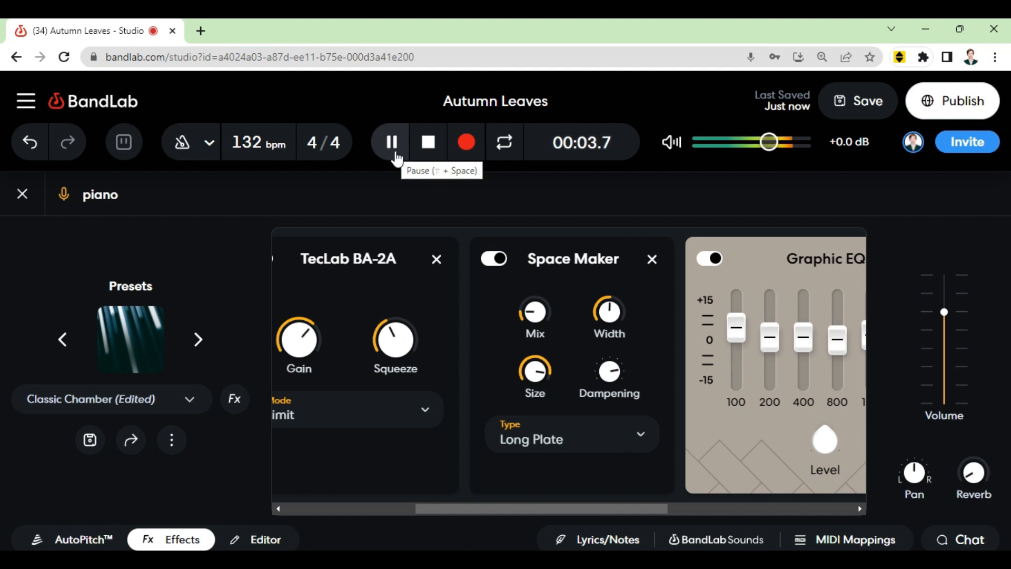
pyautogui.click(396, 155)
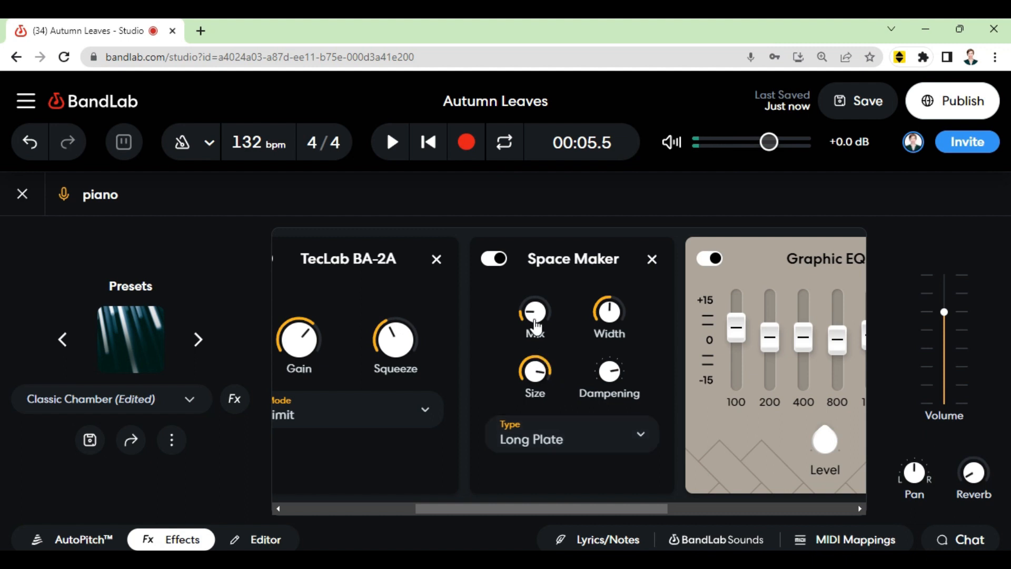
# Step: Set the Space Maker reverb type to Basic and browse the Enhanced presets list without choosing one
pyautogui.click(546, 423)
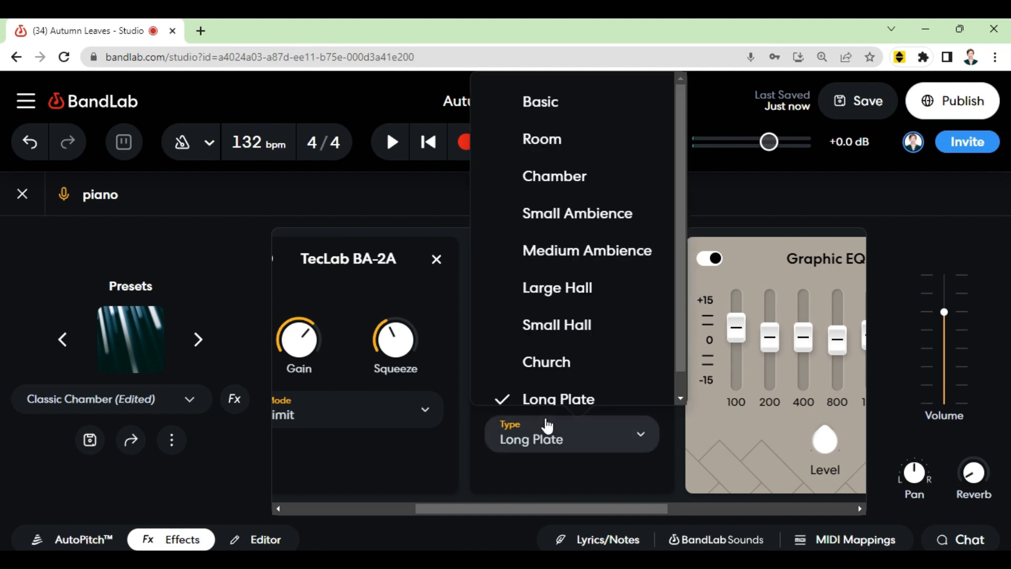
pyautogui.click(598, 98)
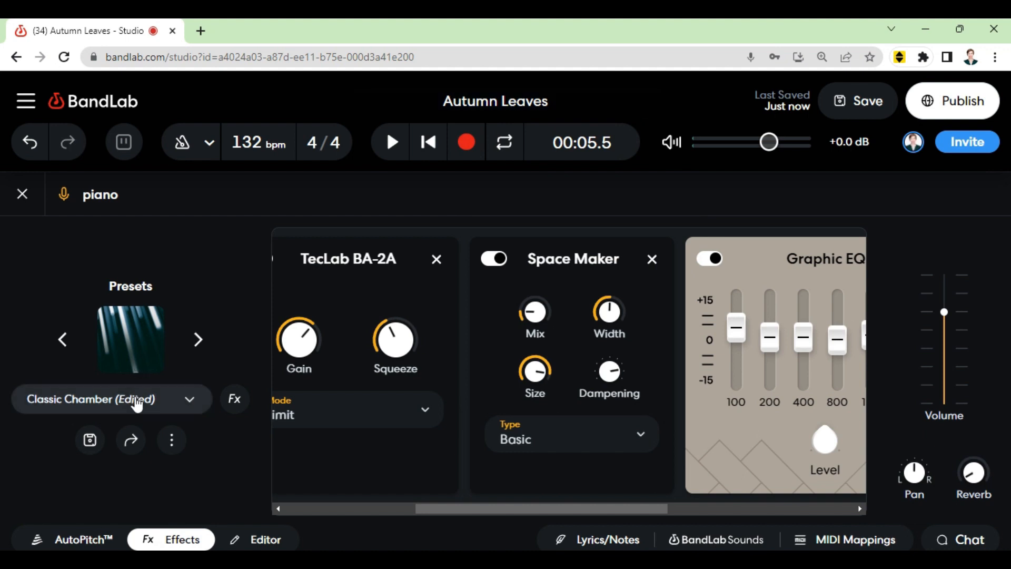
pyautogui.click(137, 403)
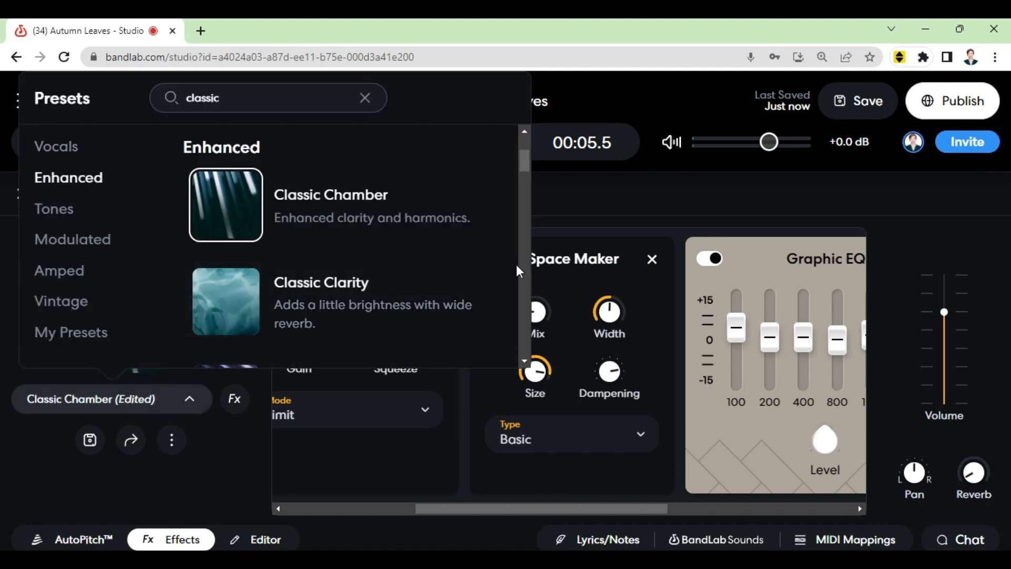
pyautogui.moveTo(528, 172); pyautogui.dragTo(527, 221)
pyautogui.click(116, 485)
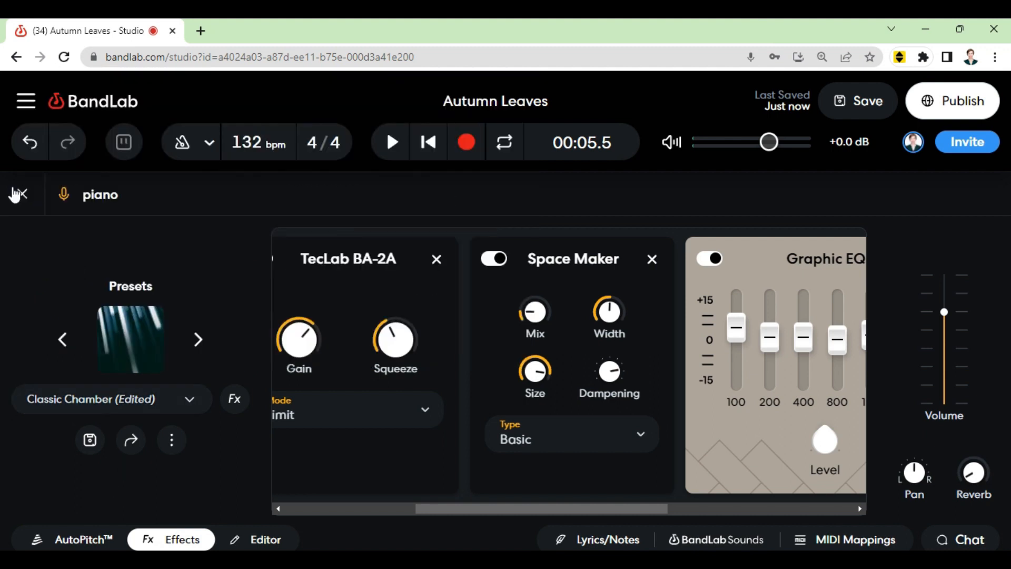
# Step: Close the piano track's effects view and save the project
pyautogui.click(20, 194)
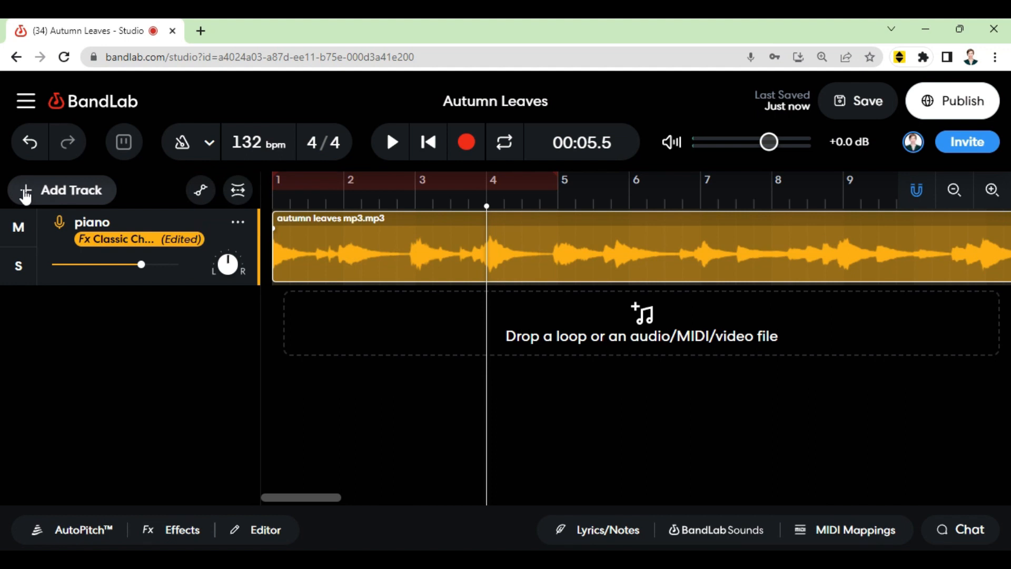
pyautogui.click(842, 97)
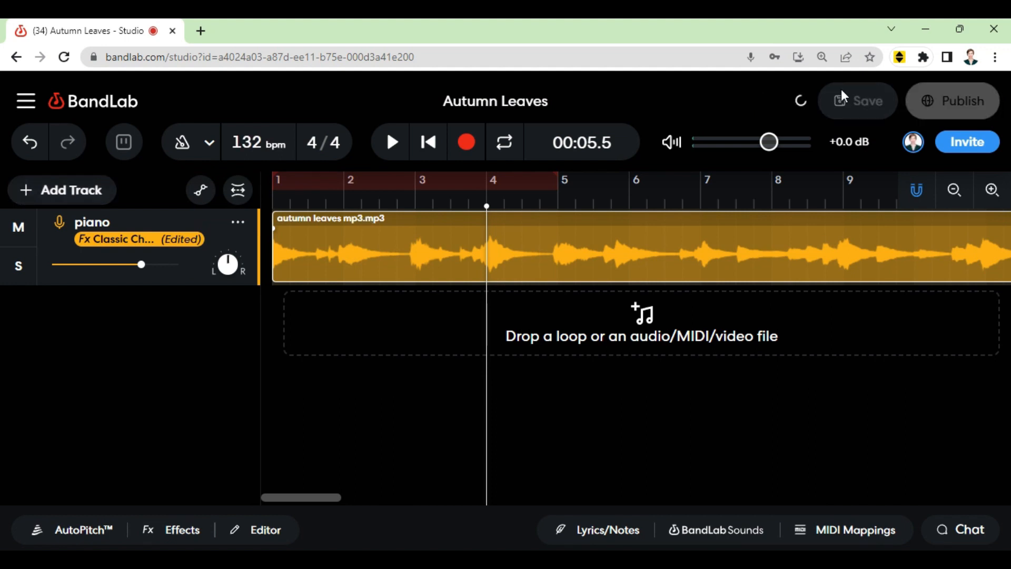
# Step: Open Lyrics/Notes and add three lines: "Remember to breathe!", "Use your chest voice", and "Sit in the sound"
pyautogui.click(553, 530)
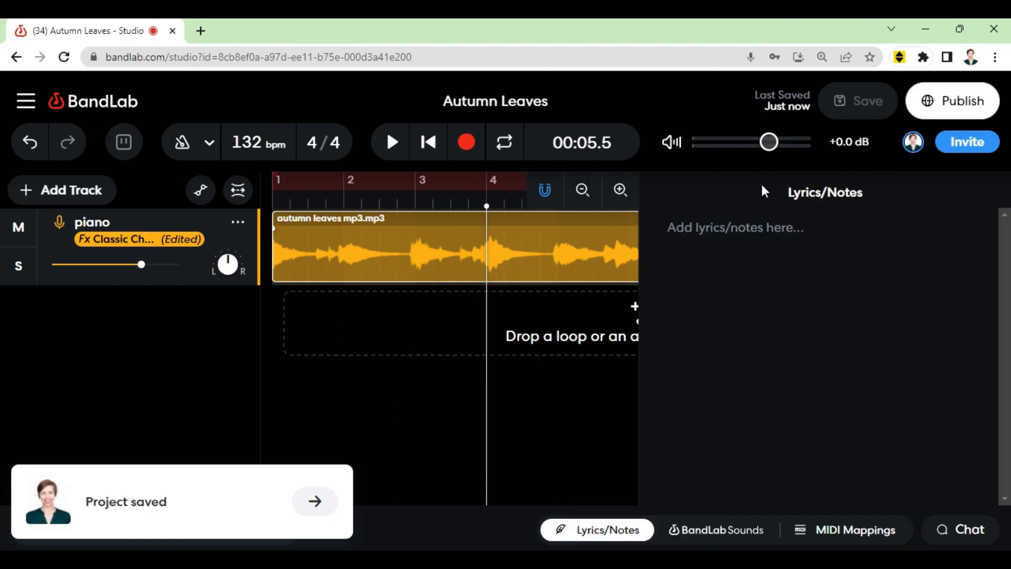
pyautogui.click(759, 221)
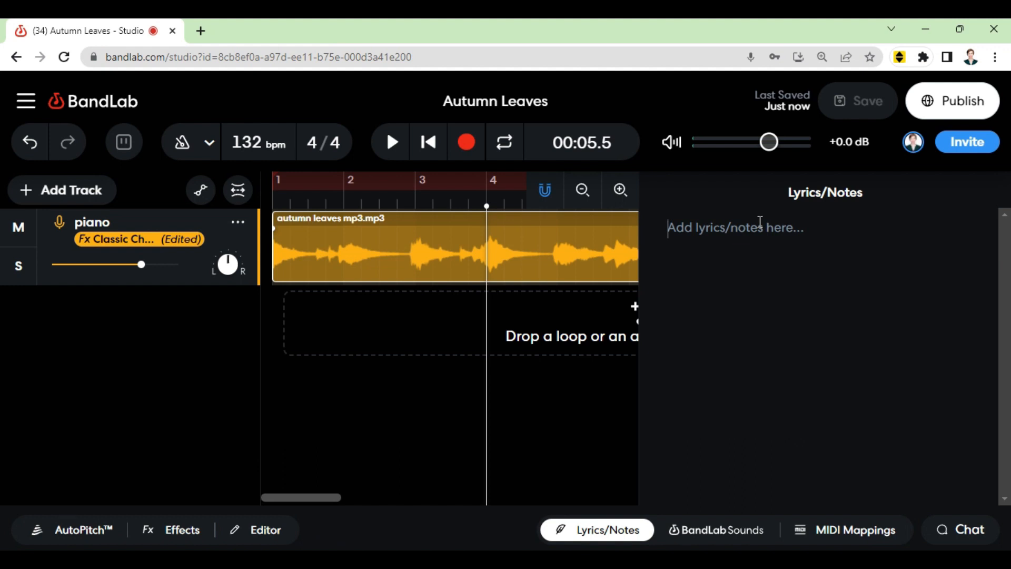
pyautogui.write('Rem')
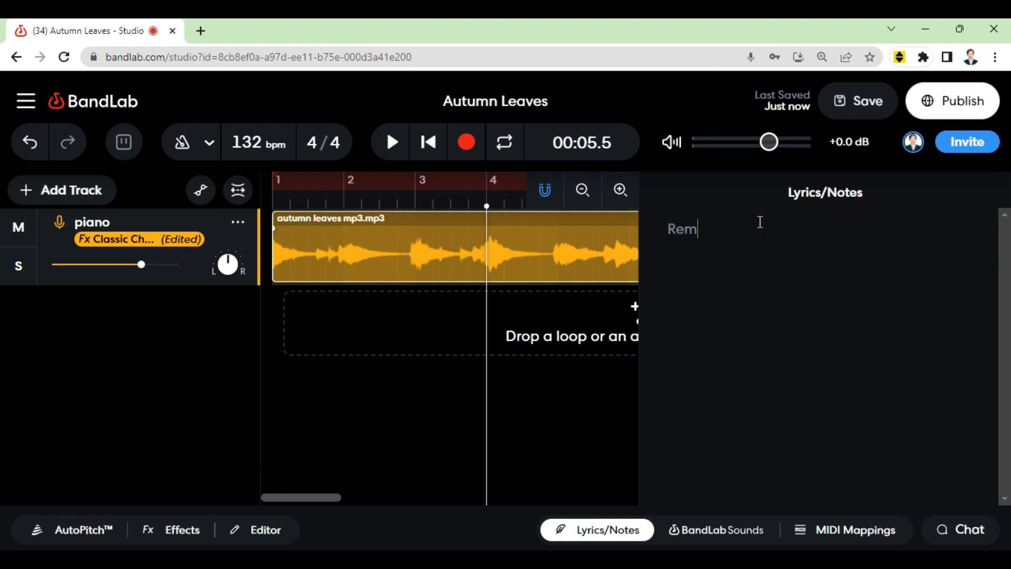
pyautogui.write('ember to breathe!')
pyautogui.press('Return')
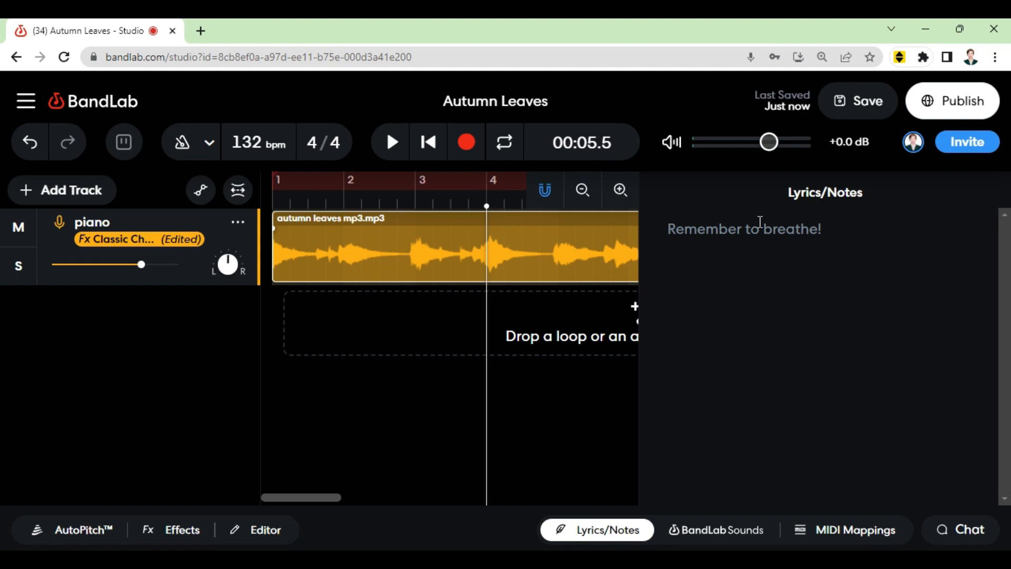
pyautogui.write('Use your chest voice')
pyautogui.press('Return')
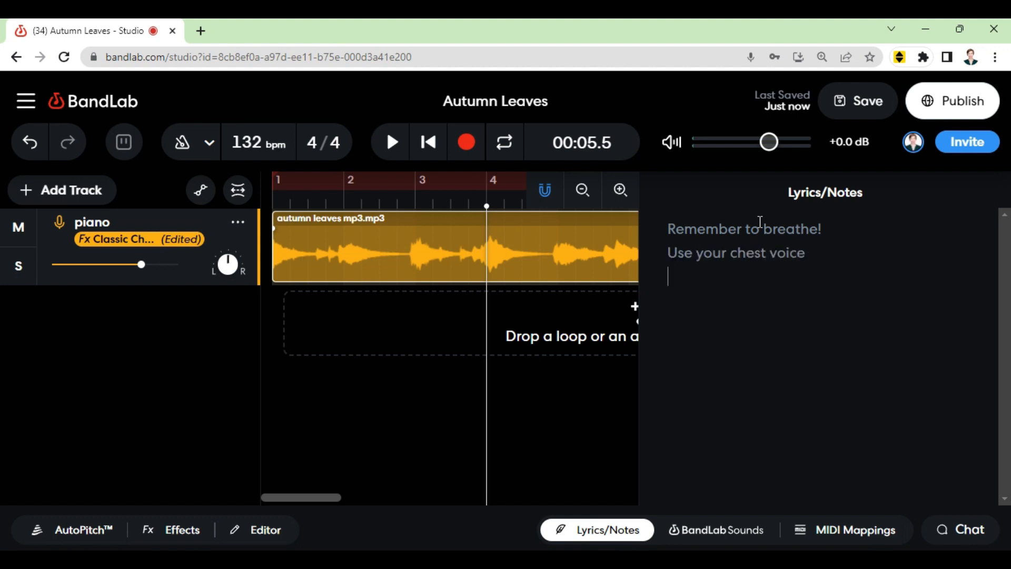
pyautogui.write('Sit in the sound')
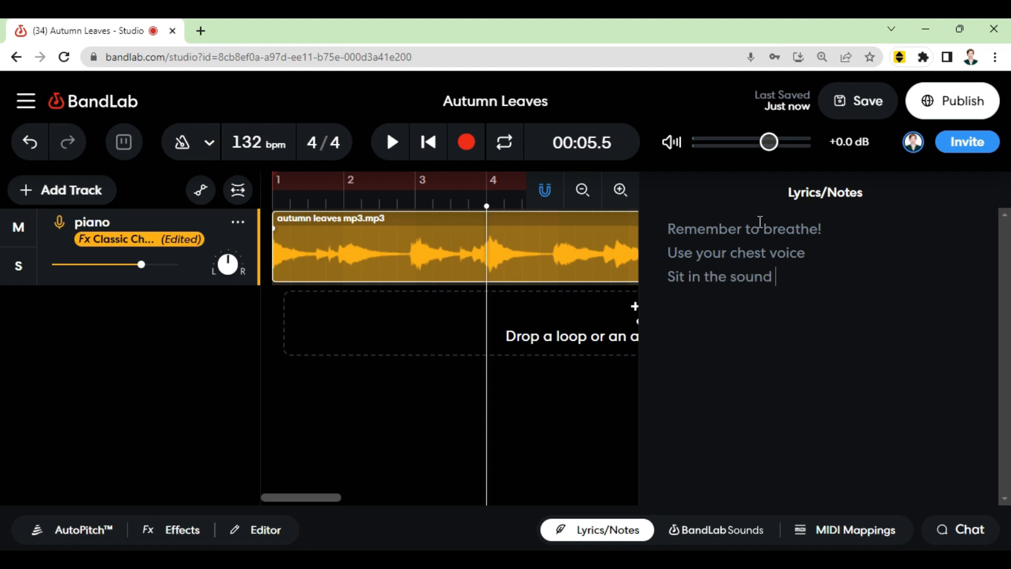
# Step: Close and reopen the Lyrics/Notes panel to check the notes, then return the playhead to the start
pyautogui.click(734, 324)
pyautogui.click(608, 539)
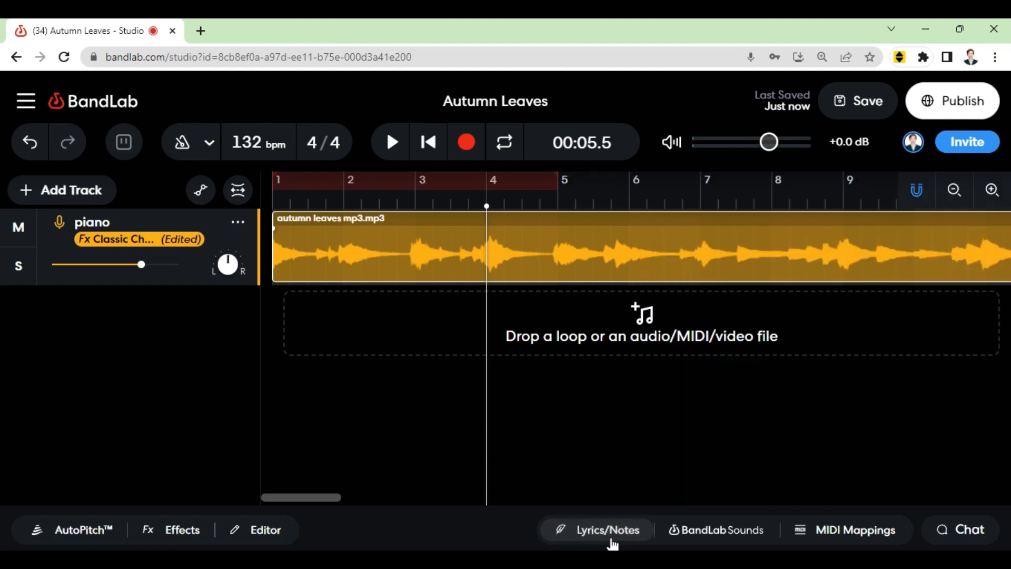
pyautogui.click(609, 539)
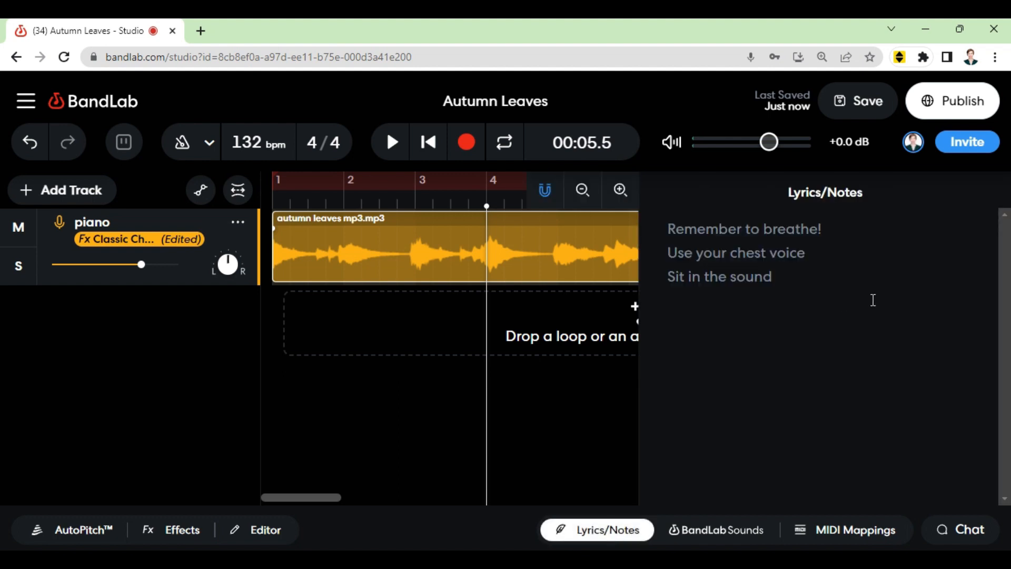
pyautogui.click(610, 536)
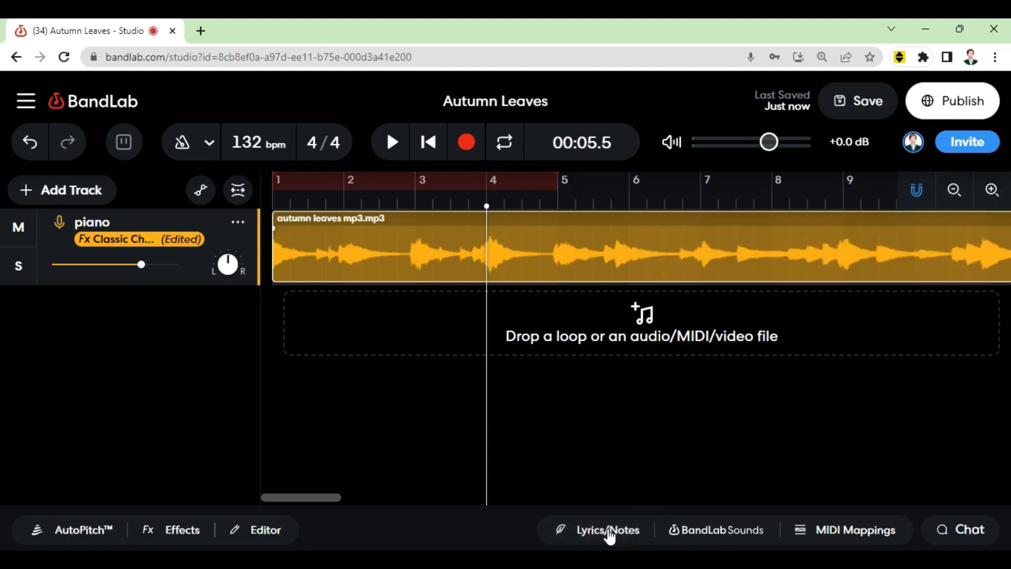
pyautogui.moveTo(486, 205); pyautogui.dragTo(181, 246)
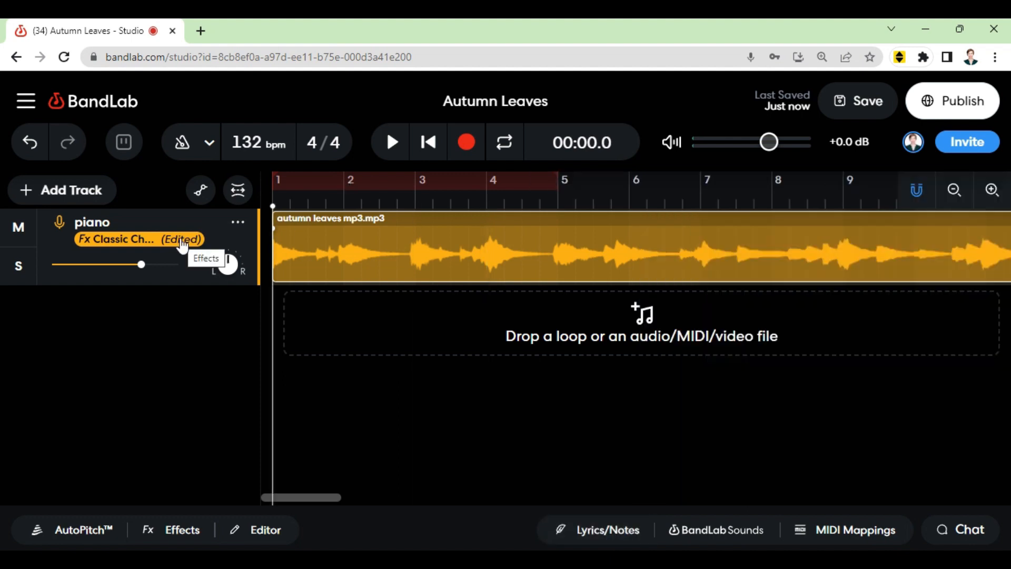